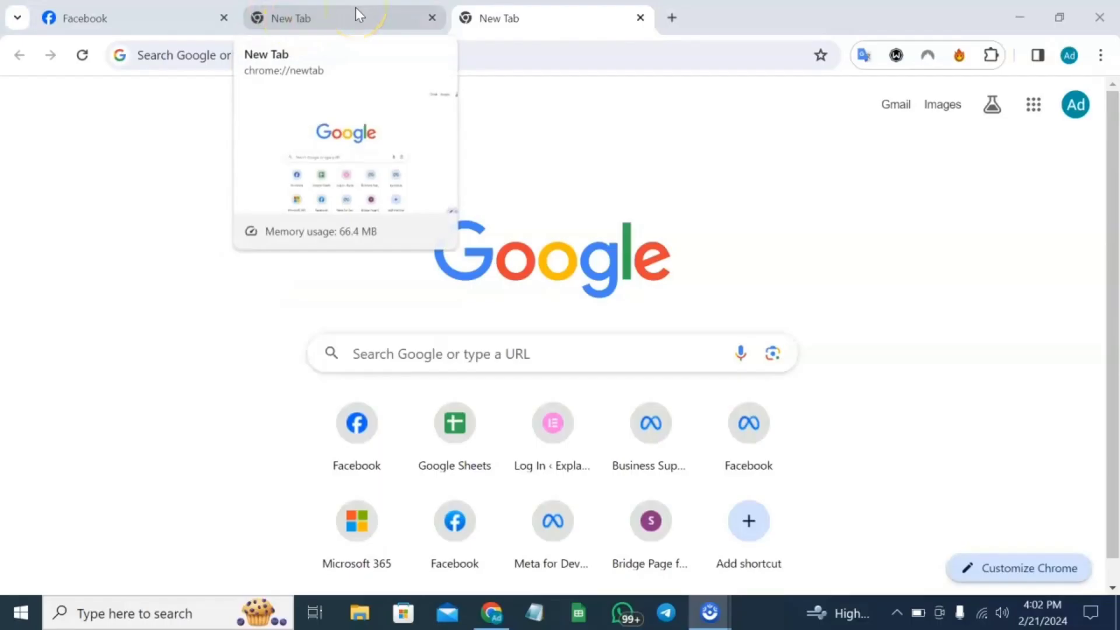
# - Switch to the open Facebook home page and look through the shortcuts in its sidebar for Ads Manager
pyautogui.click(140, 18)
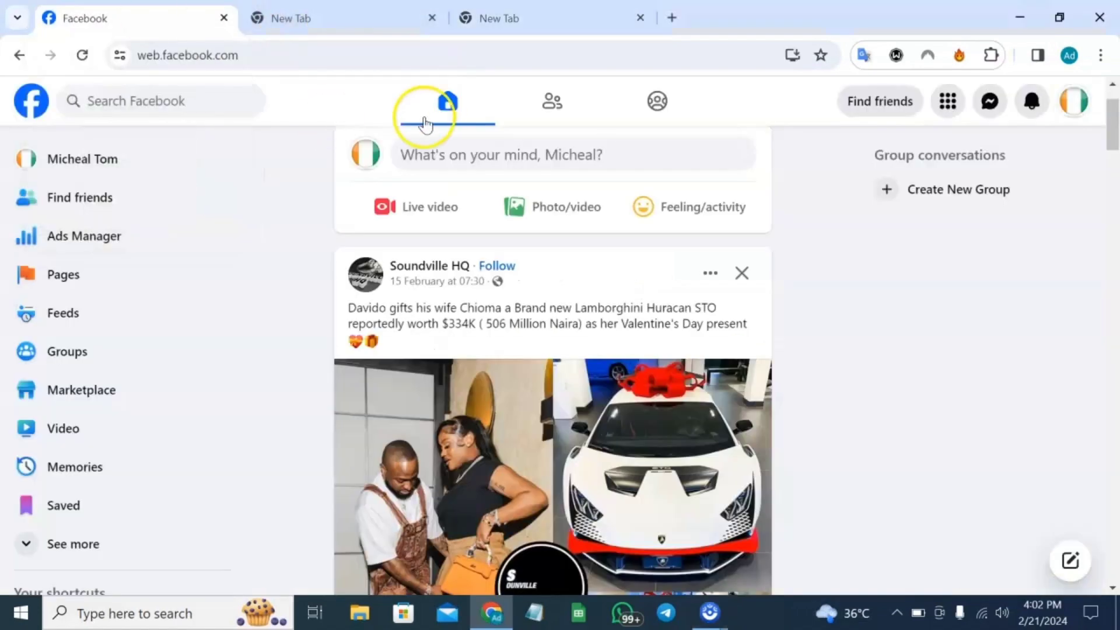
pyautogui.scroll(-2, 131, 303)
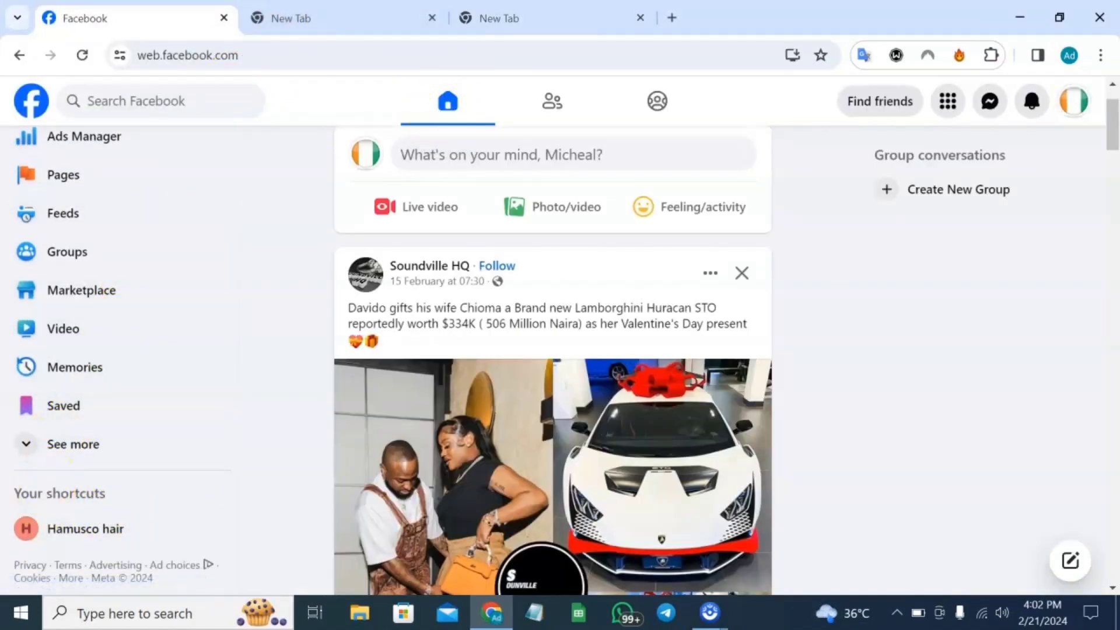
pyautogui.scroll(2, 141, 231)
pyautogui.scroll(-2, 143, 221)
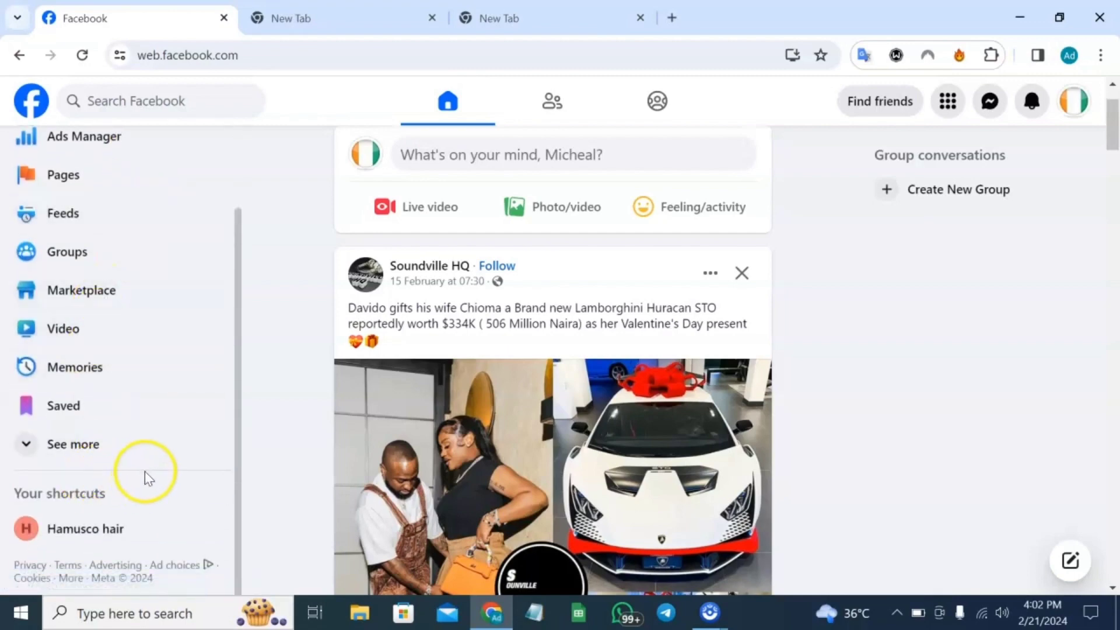
pyautogui.scroll(1, 222, 283)
pyautogui.scroll(1, 245, 274)
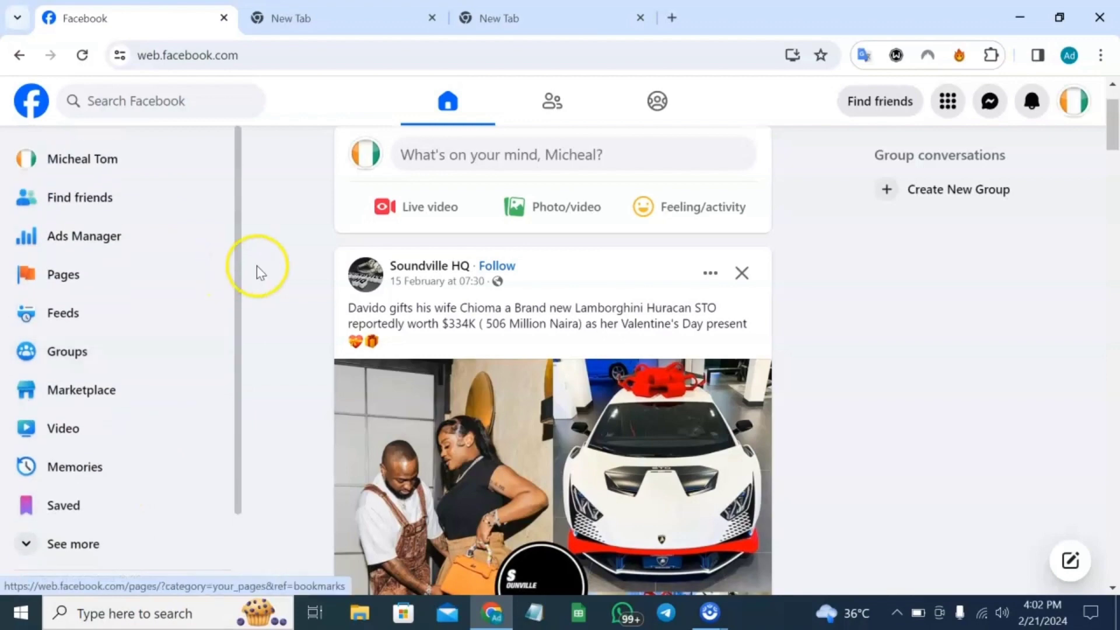
pyautogui.scroll(-2, 88, 417)
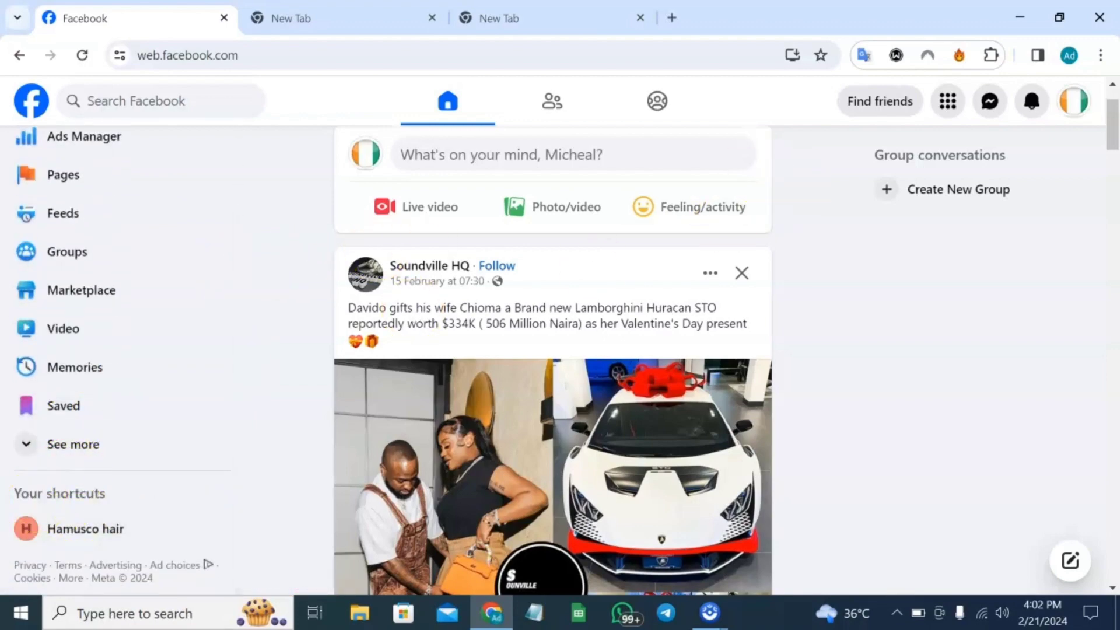
# - Expand the sidebar's shortcut list and look through all of its entries, returning to Ads Manager
pyautogui.click(34, 446)
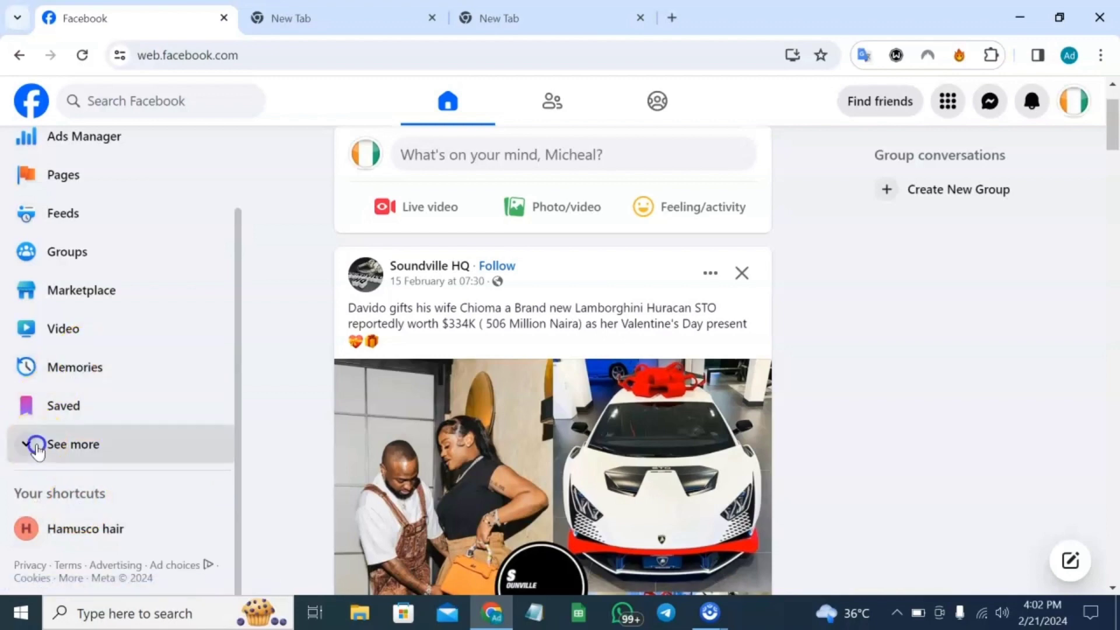
pyautogui.scroll(-5, 108, 445)
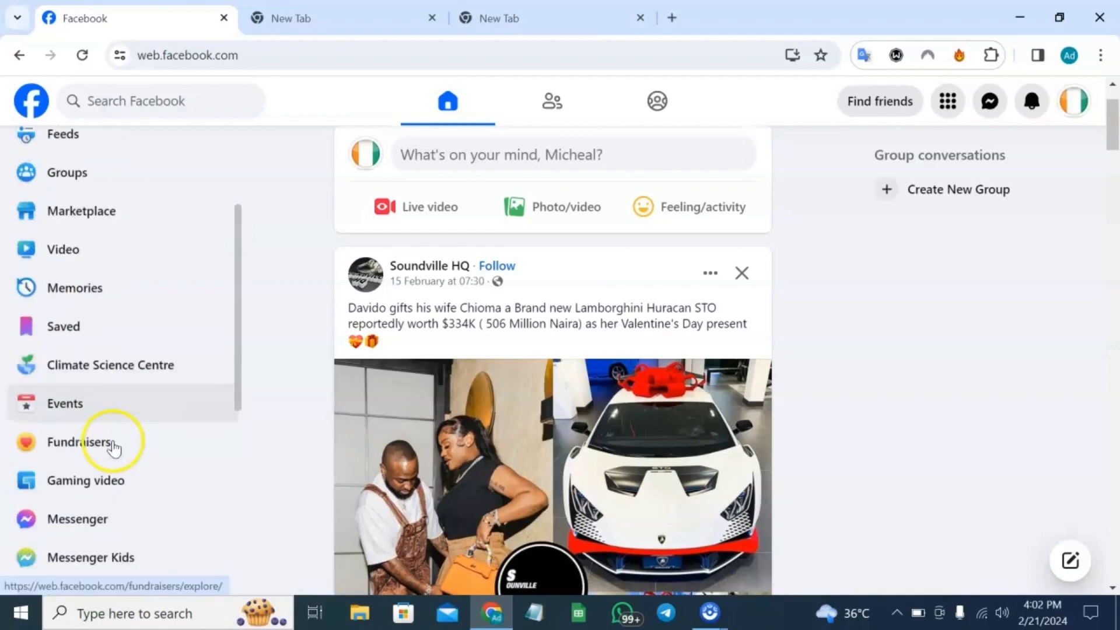
pyautogui.scroll(-3, 114, 447)
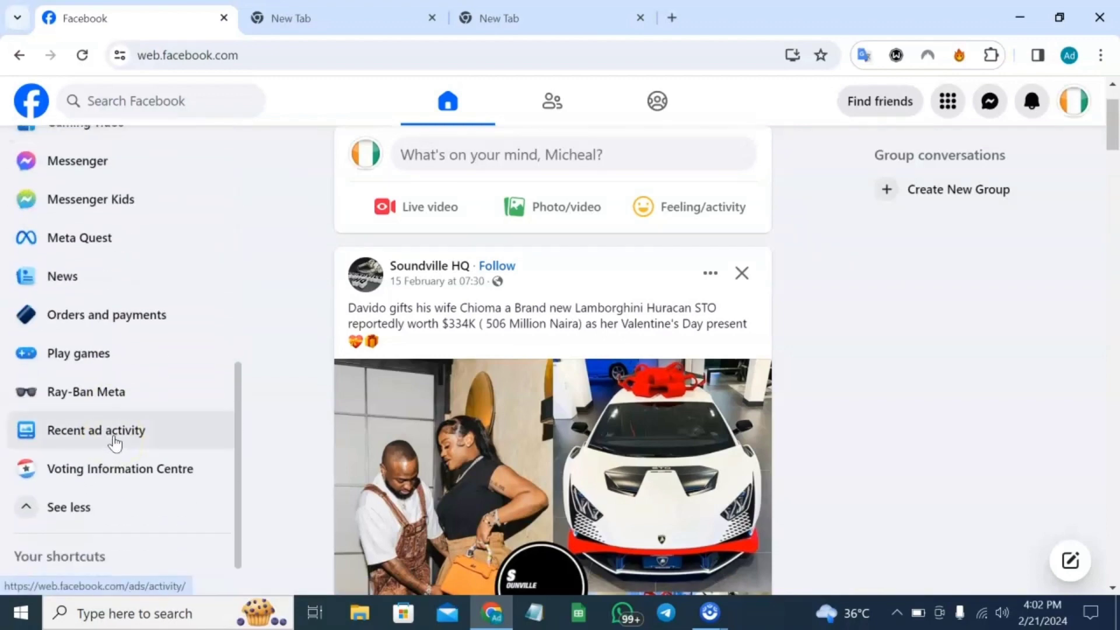
pyautogui.scroll(-1, 115, 444)
pyautogui.scroll(3, 115, 444)
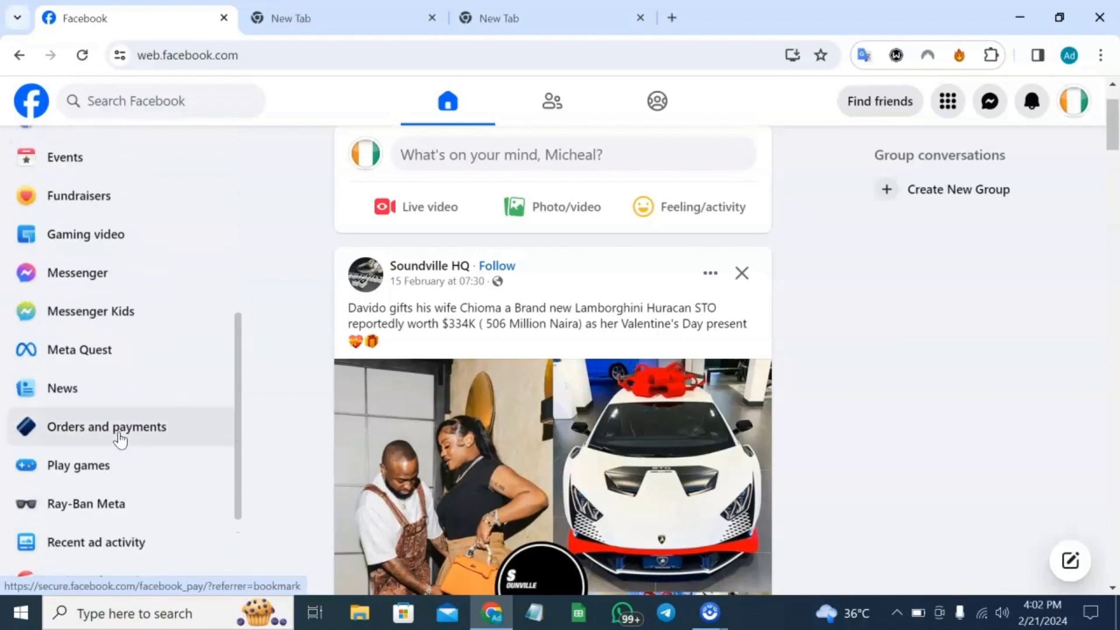
pyautogui.scroll(3, 118, 439)
pyautogui.click(114, 376)
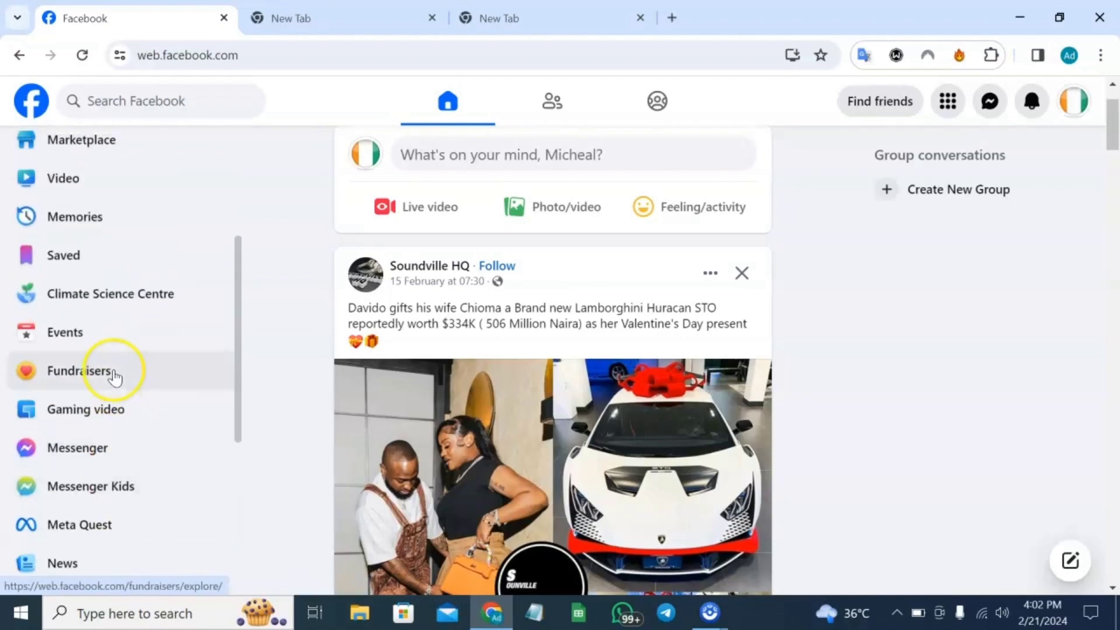
pyautogui.scroll(4, 114, 370)
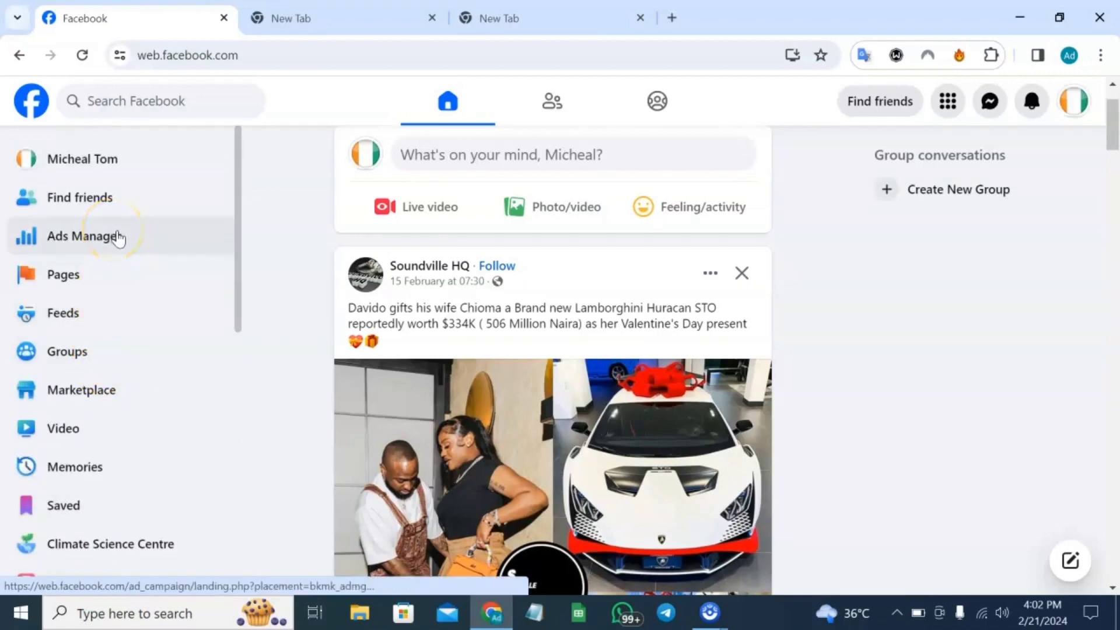
pyautogui.click(152, 245)
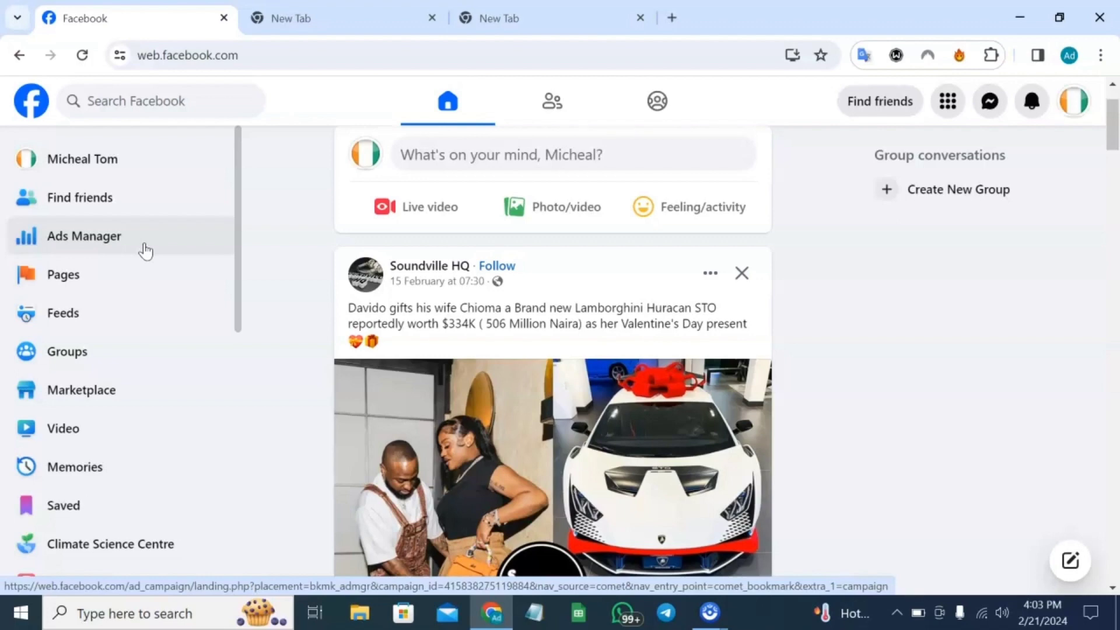
pyautogui.click(139, 251)
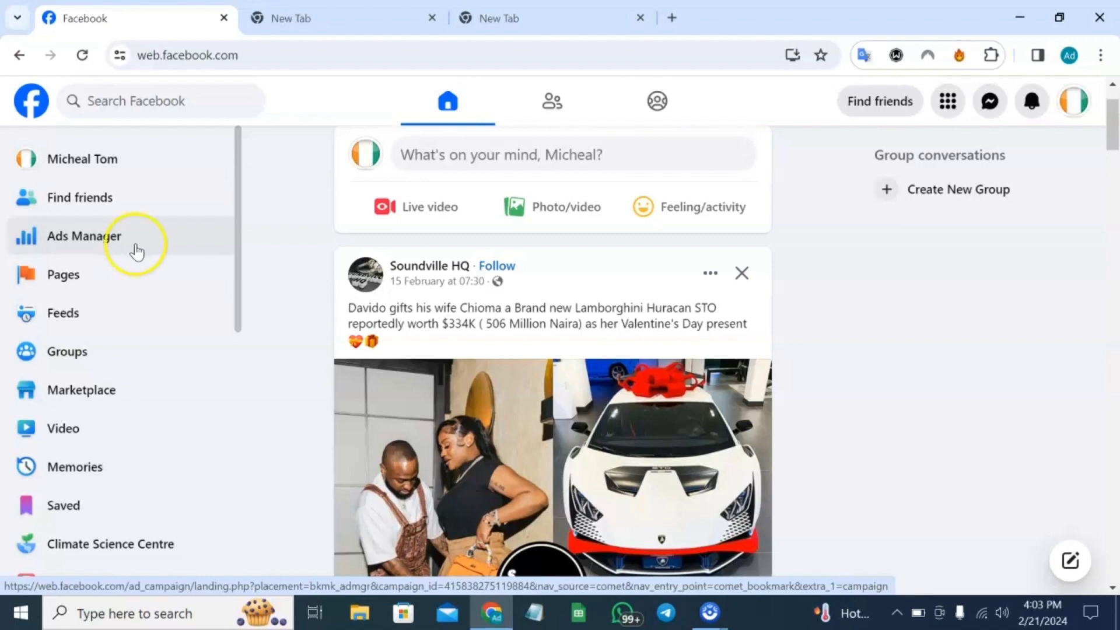
pyautogui.click(138, 235)
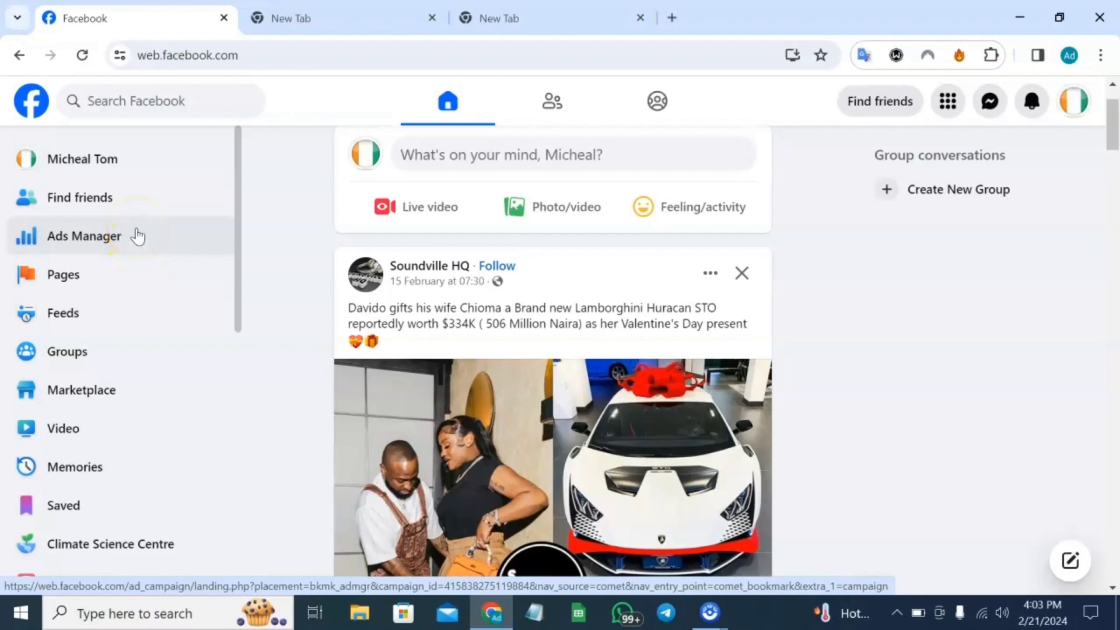
pyautogui.click(133, 233)
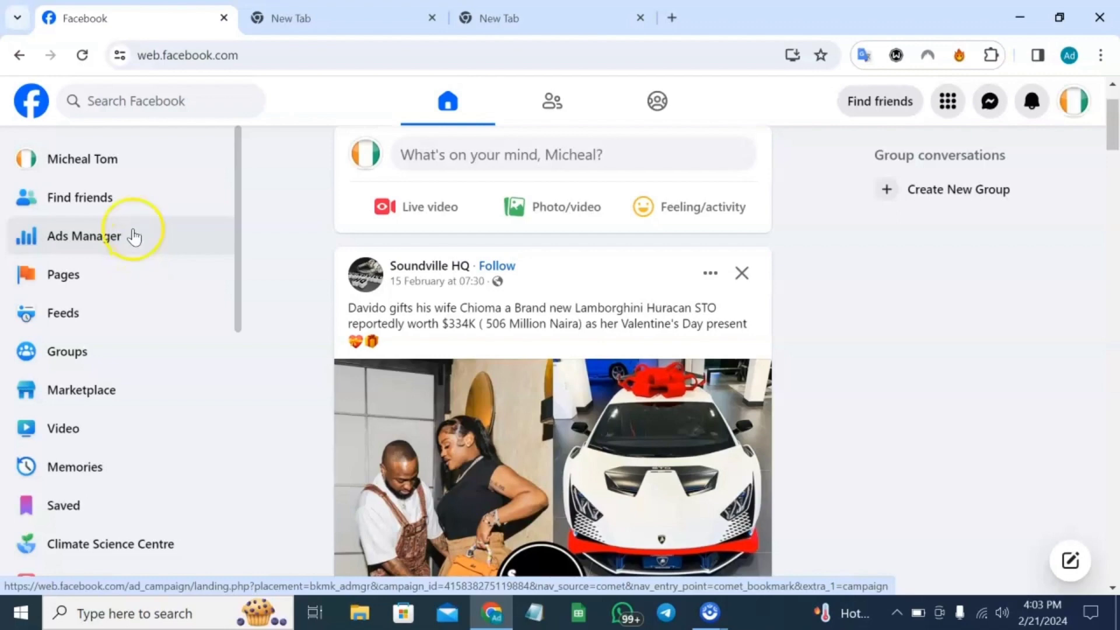
pyautogui.click(126, 241)
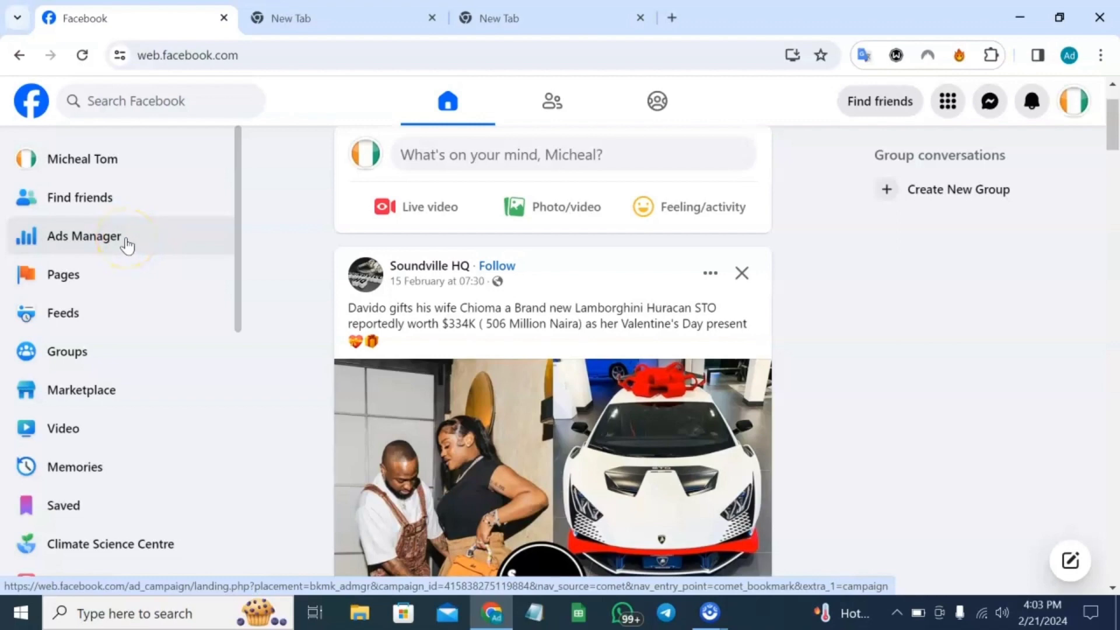
pyautogui.scroll(-3, 321, 315)
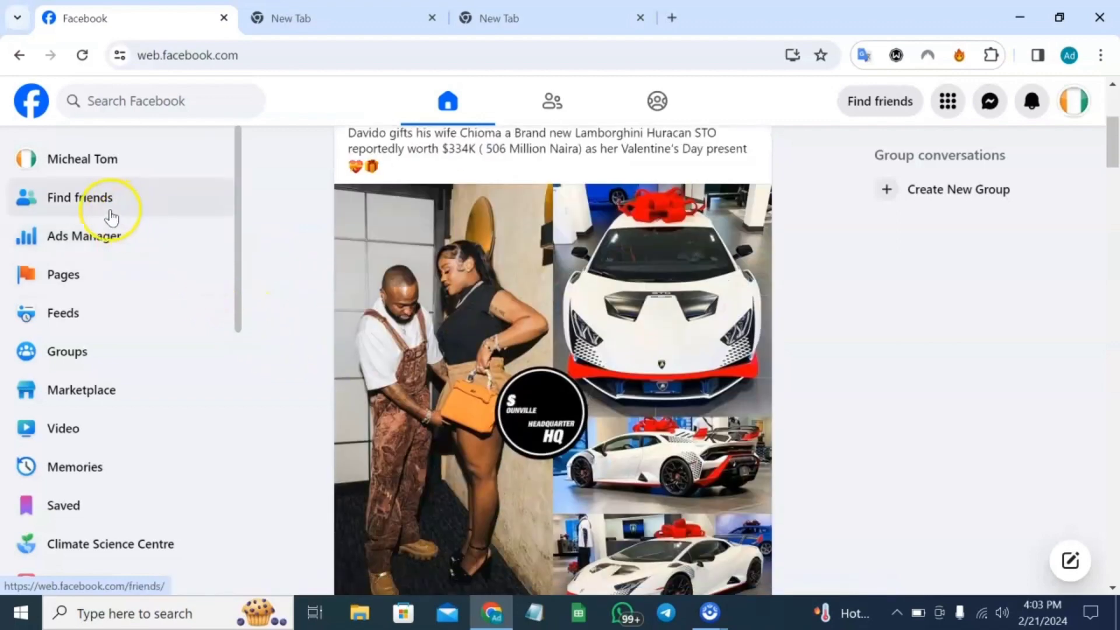
# - Open Ads Manager from the Facebook sidebar, closing the Non-discrimination Policy notice and the ad account updates
pyautogui.click(87, 237)
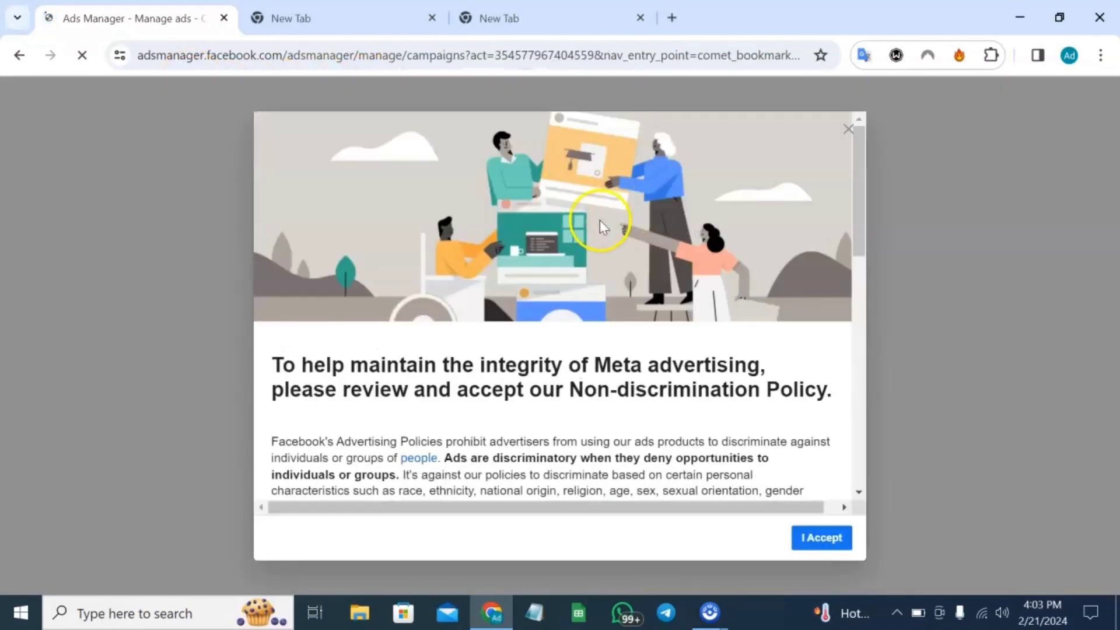
pyautogui.click(846, 127)
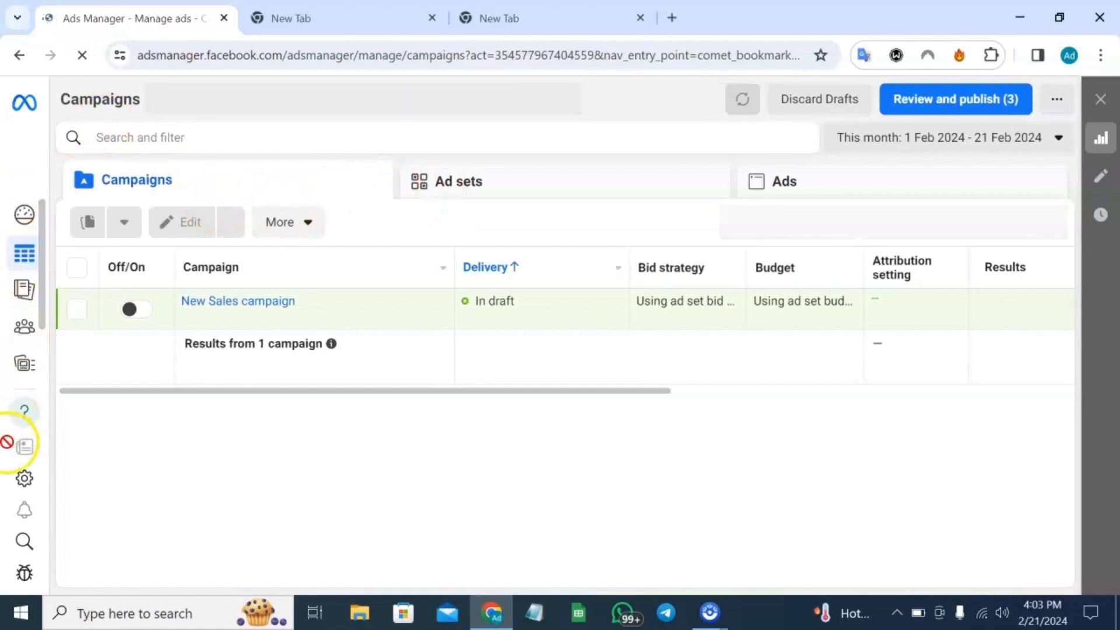
pyautogui.moveTo(24, 373)
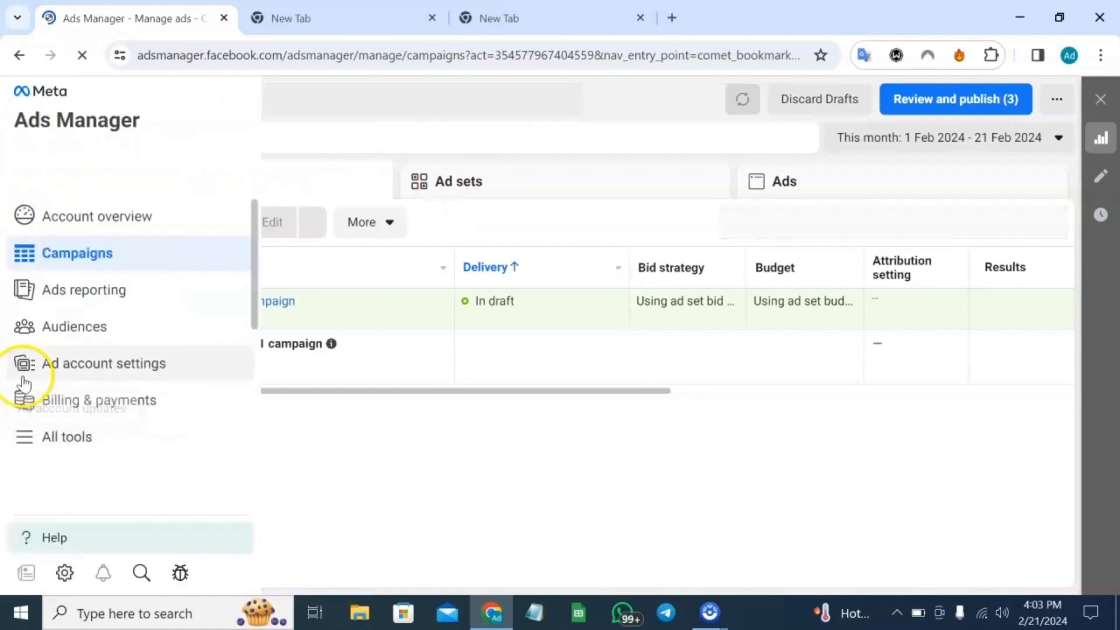
pyautogui.click(28, 448)
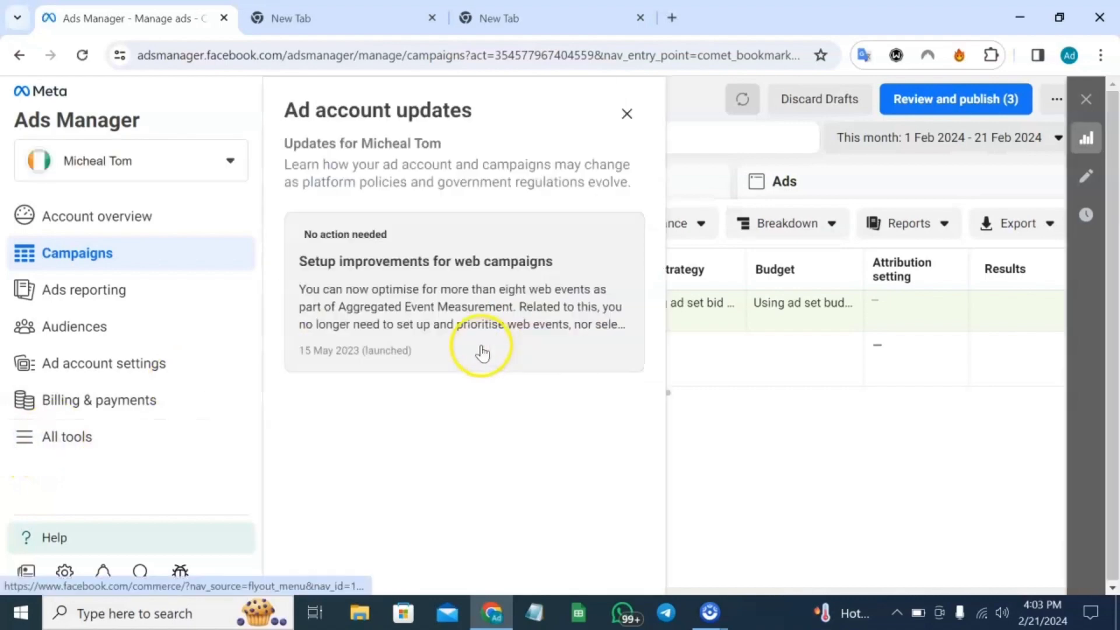
pyautogui.click(622, 110)
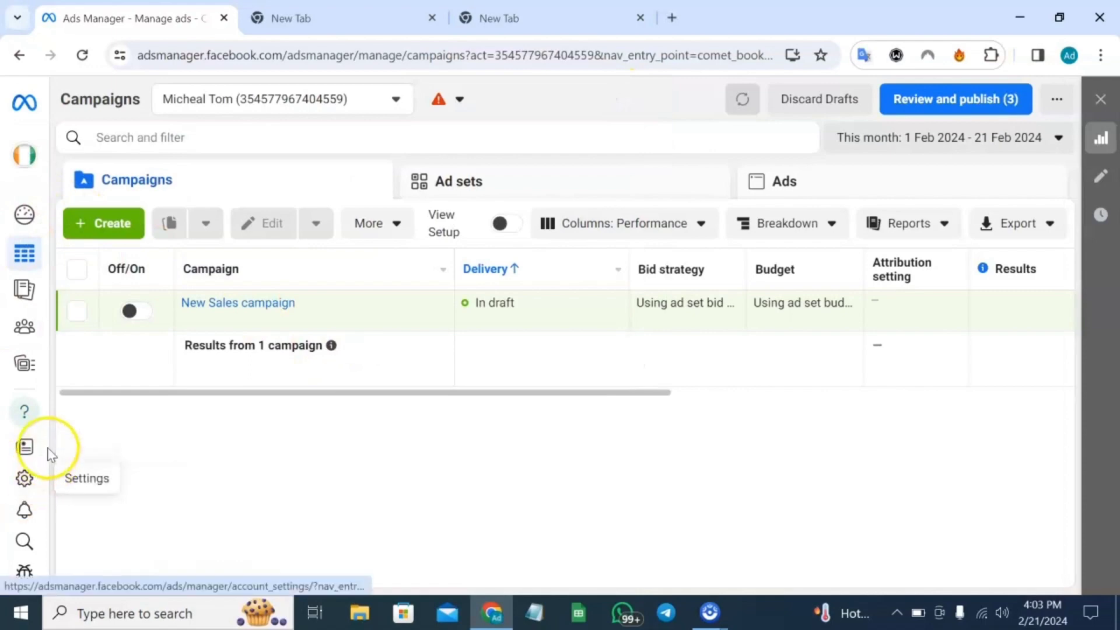
# - Open Events Manager from the full list of tools in Ads Manager
pyautogui.moveTo(25, 455)
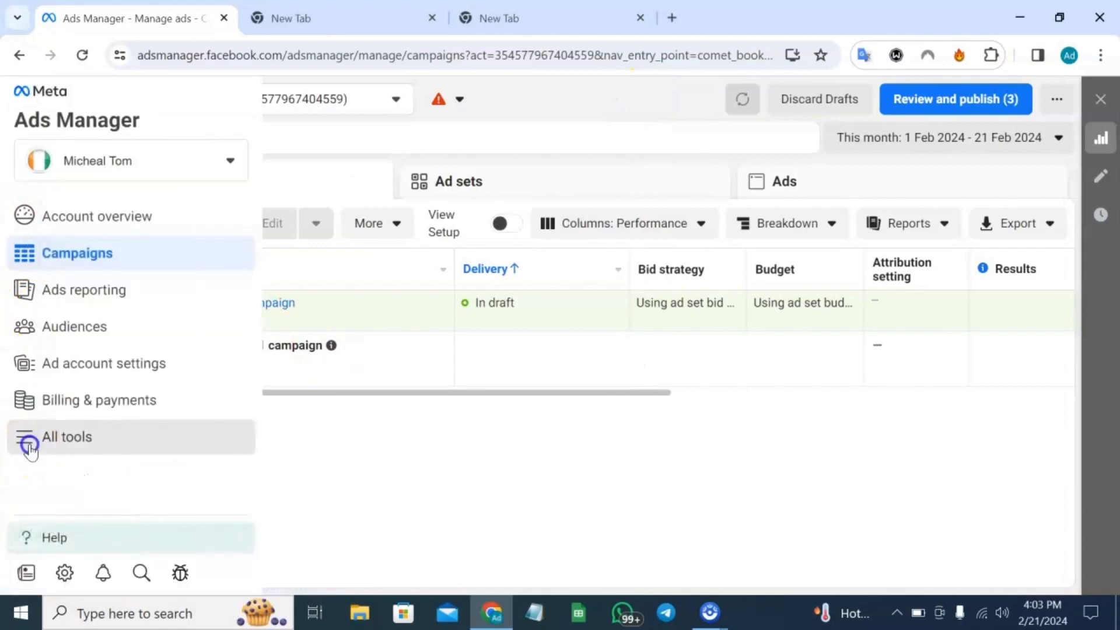
pyautogui.click(27, 442)
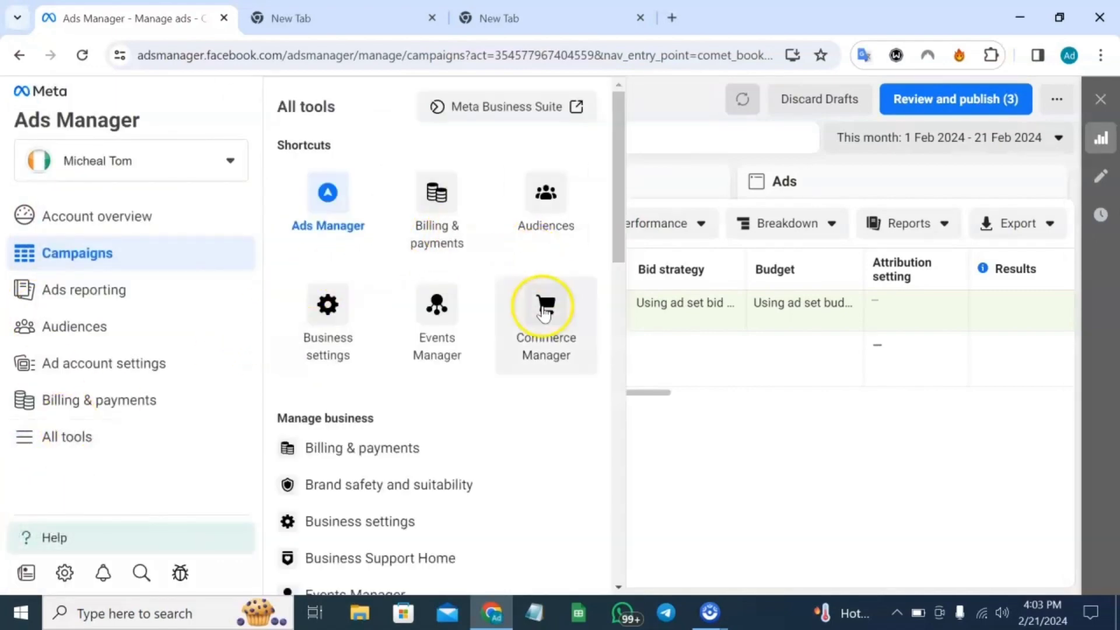
pyautogui.click(447, 352)
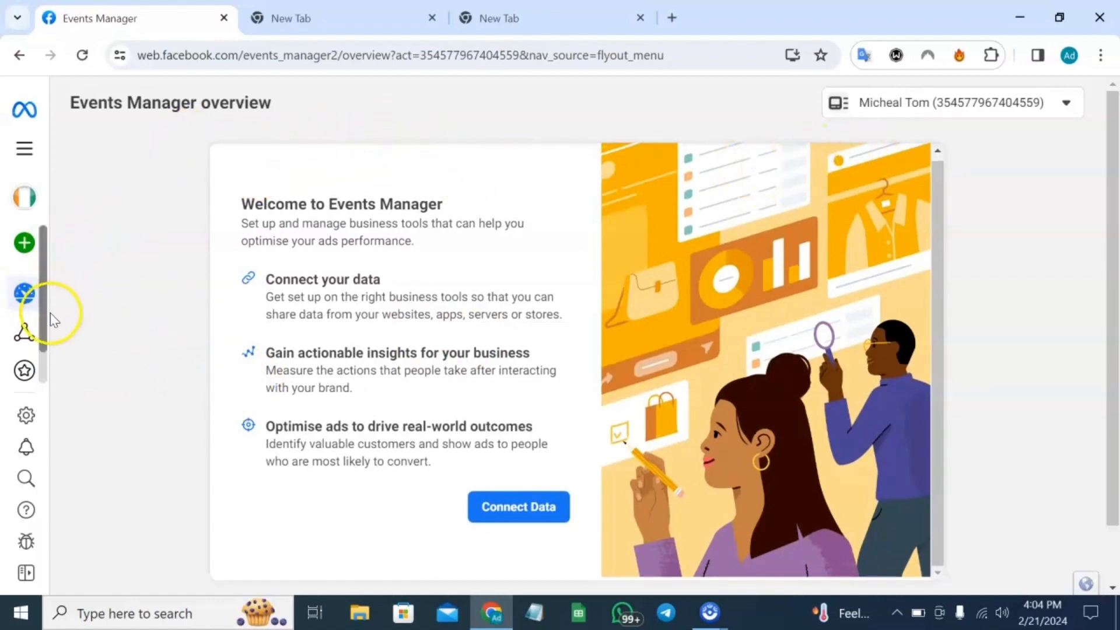
# - Check the list of ad accounts available in the Events Manager overview and close it
pyautogui.moveTo(25, 273)
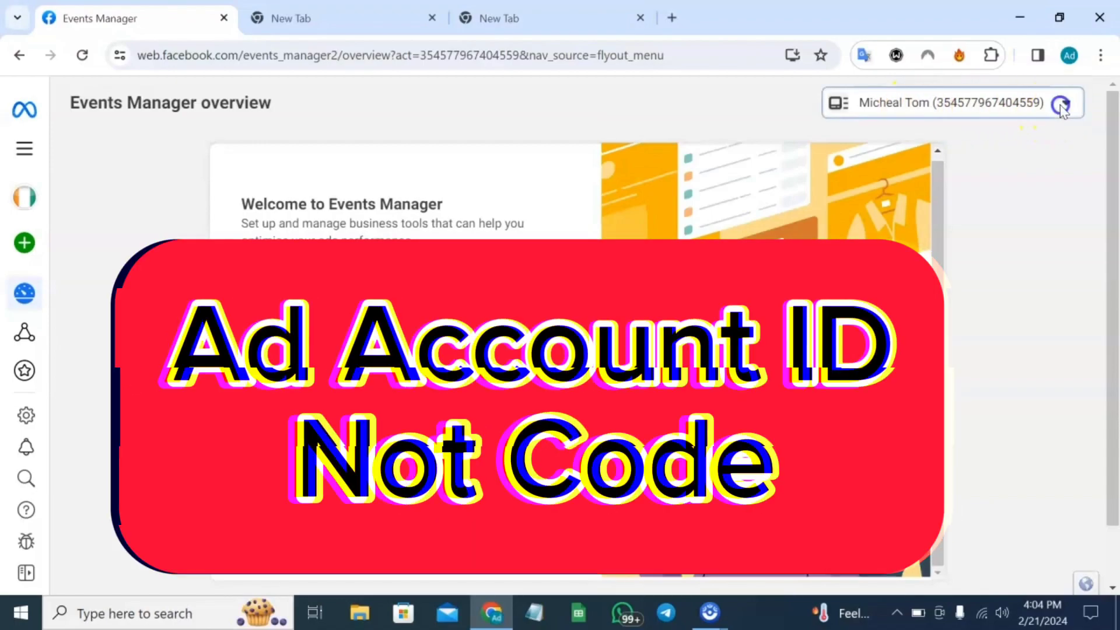
pyautogui.click(1054, 111)
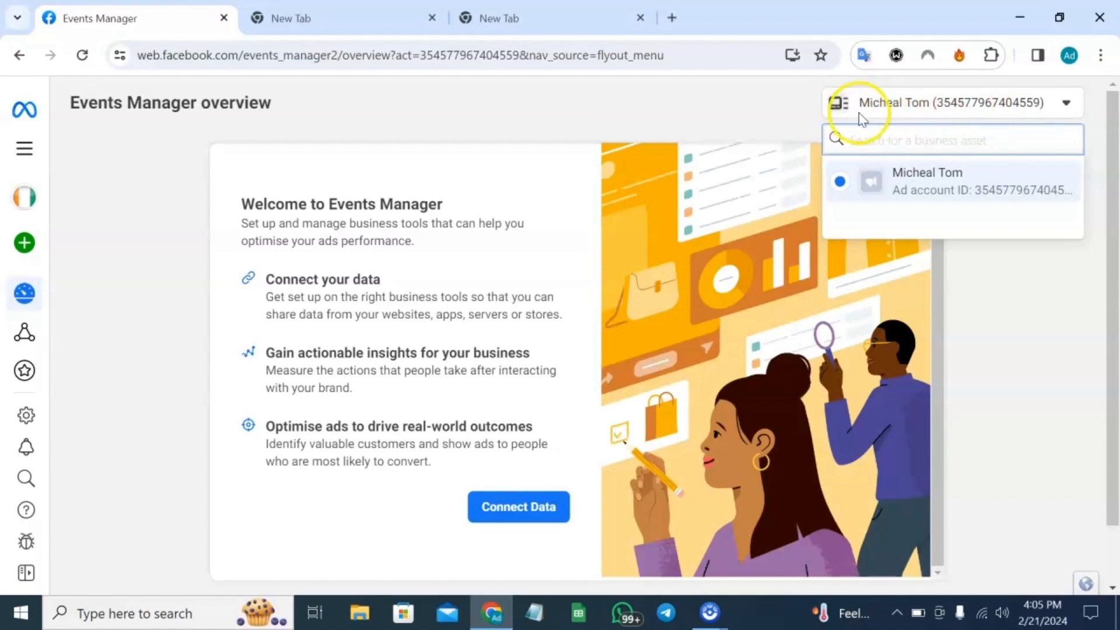
pyautogui.click(754, 117)
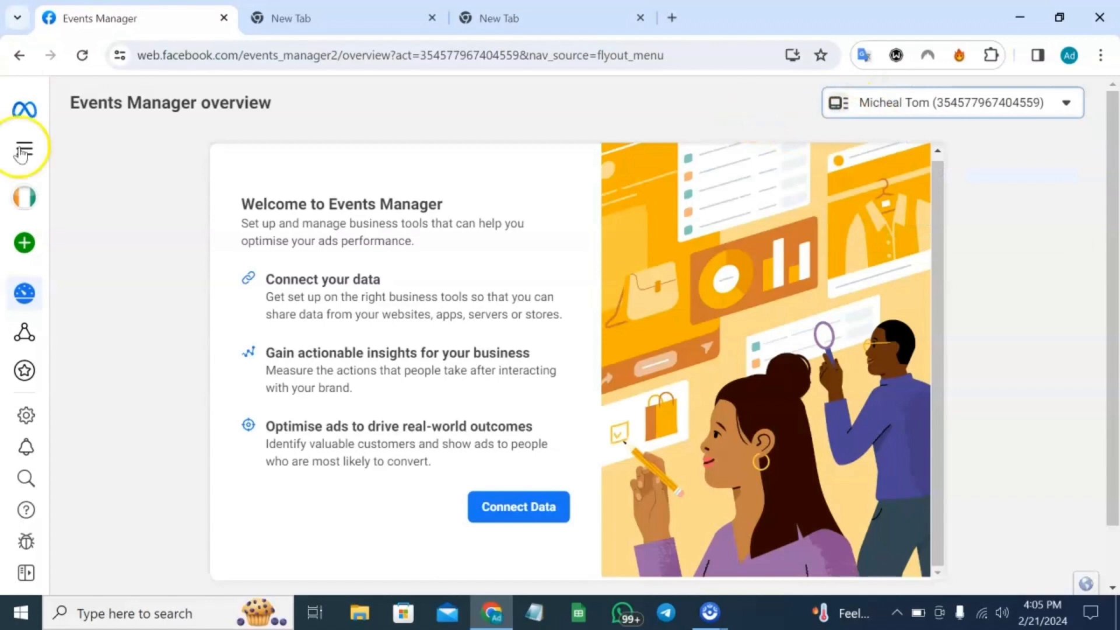
# - Start connecting a new data source in Events Manager
pyautogui.moveTo(25, 240)
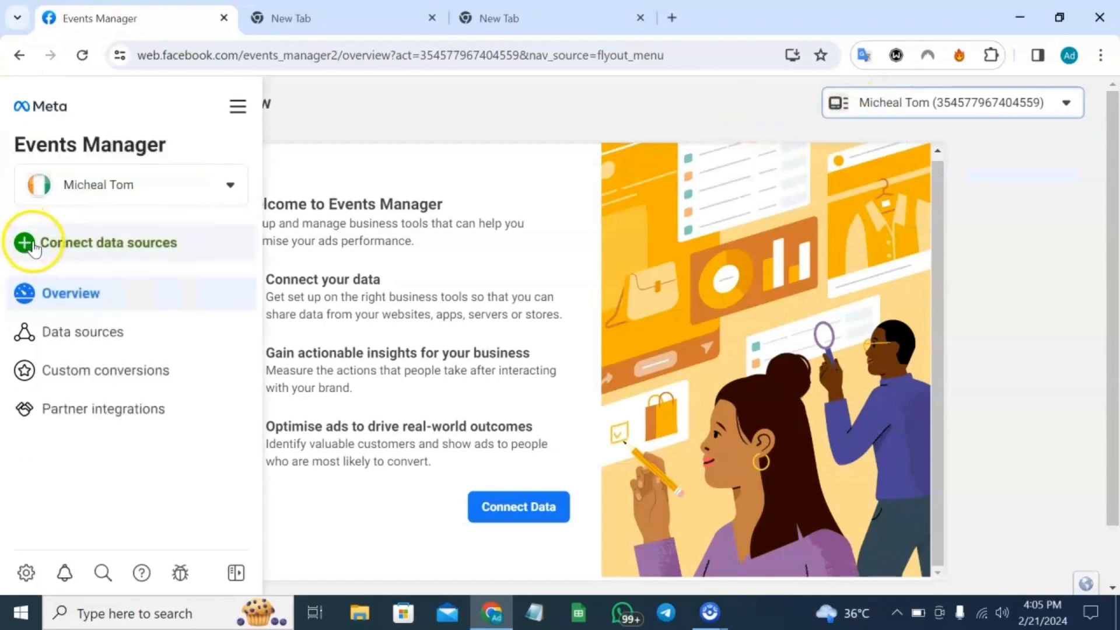
pyautogui.click(73, 247)
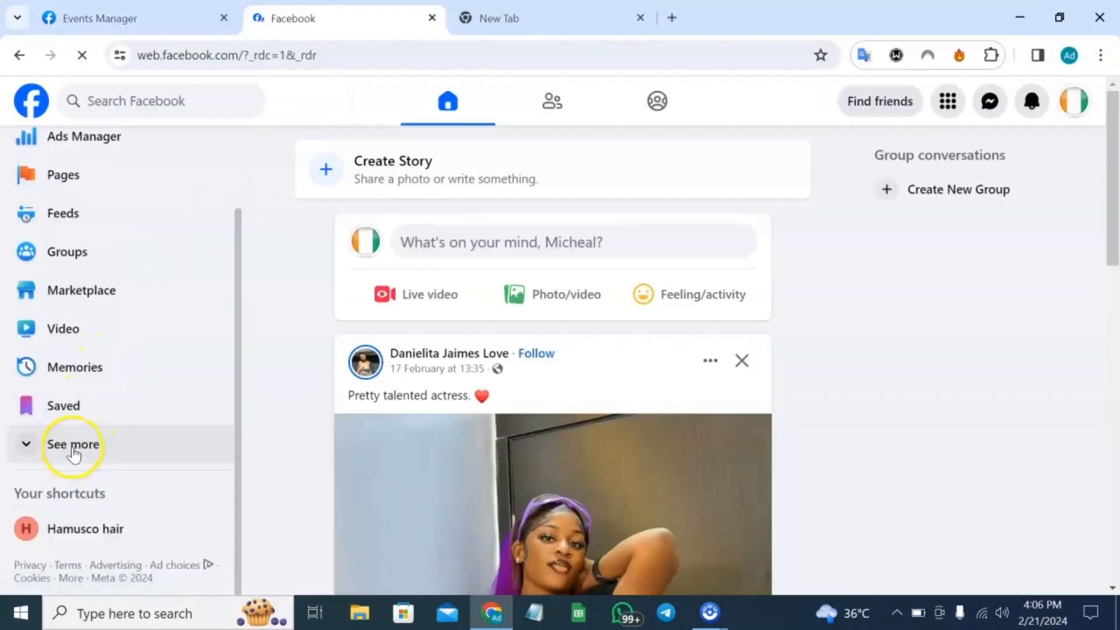
# - From the second Facebook page, open Ads Manager and close the Non-discrimination Policy notice and the ad account updates
pyautogui.click(73, 446)
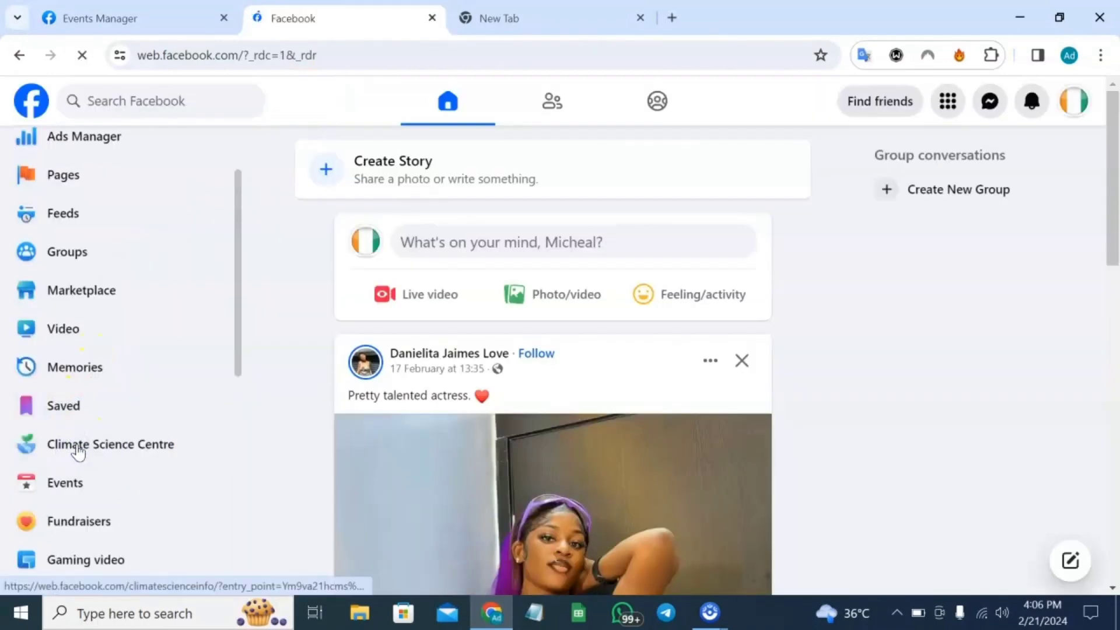
pyautogui.scroll(-2, 135, 209)
pyautogui.scroll(4, 113, 257)
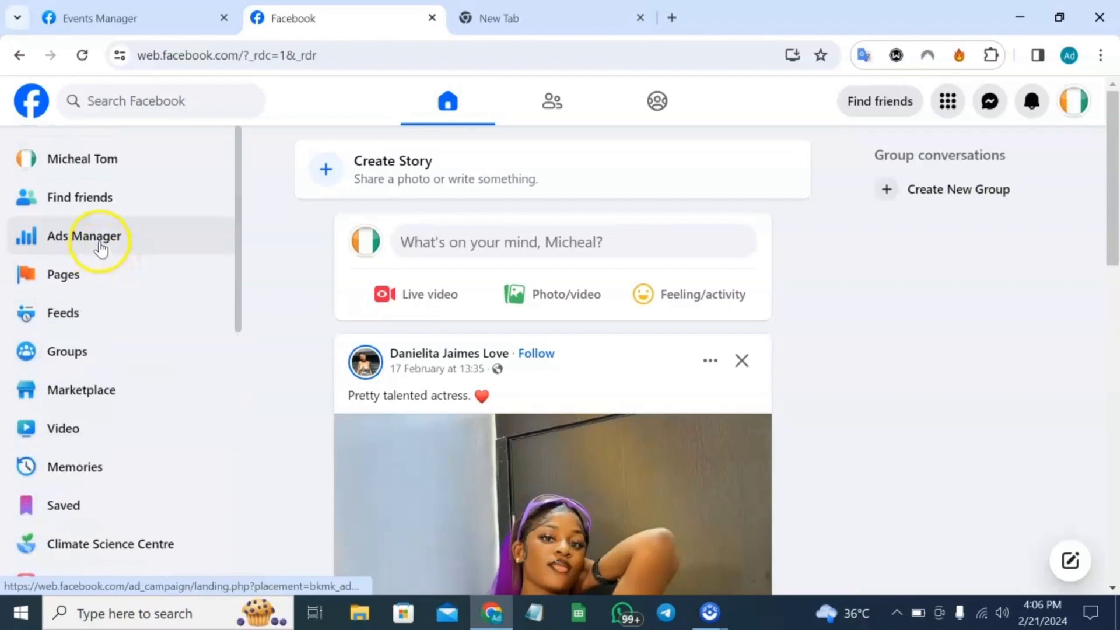
pyautogui.click(100, 248)
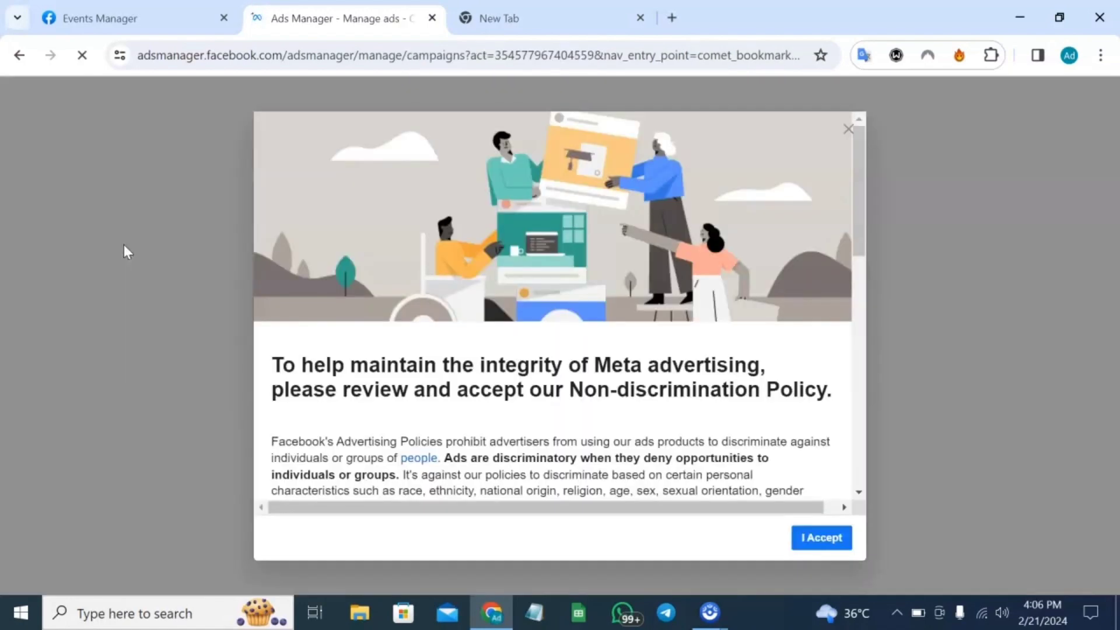
pyautogui.click(849, 127)
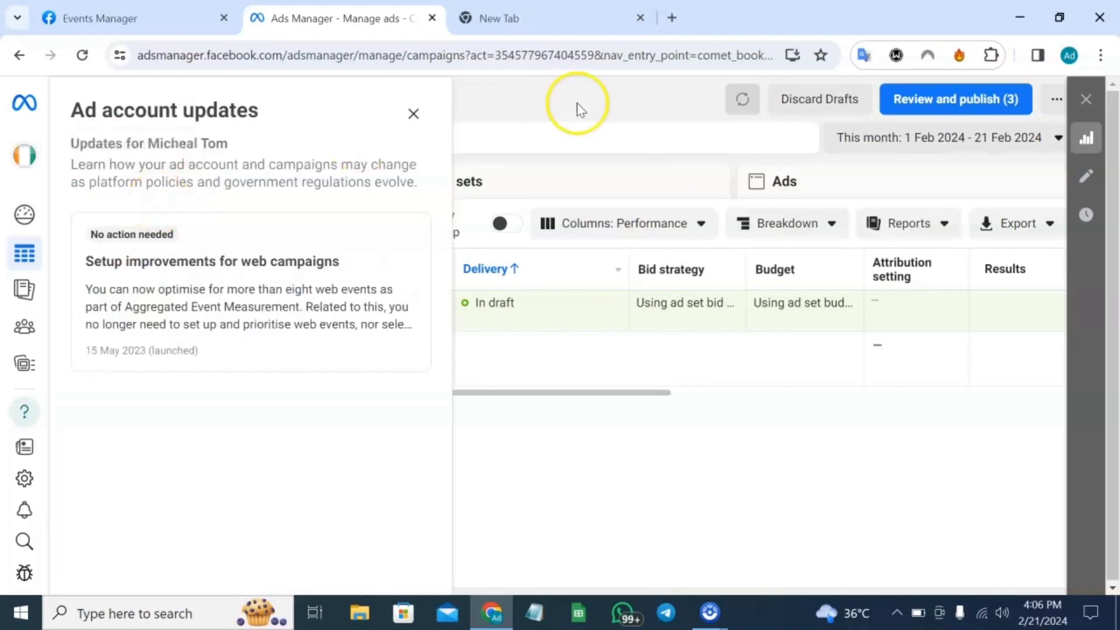
pyautogui.click(414, 115)
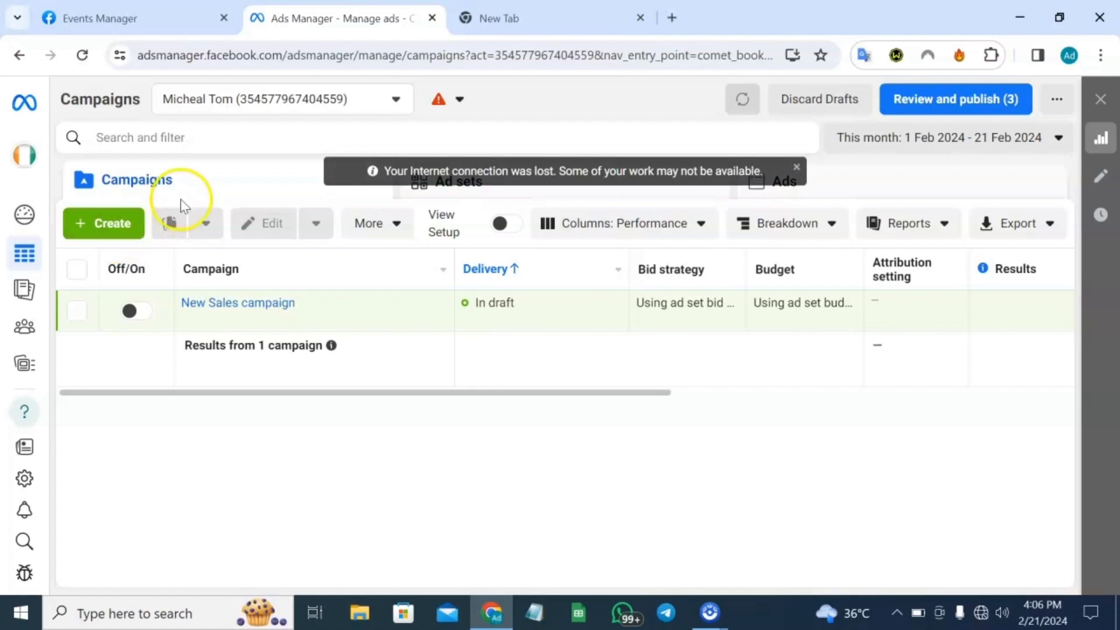
# - Start creating a new campaign with the Auction buying type and Sales as its objective
pyautogui.click(112, 227)
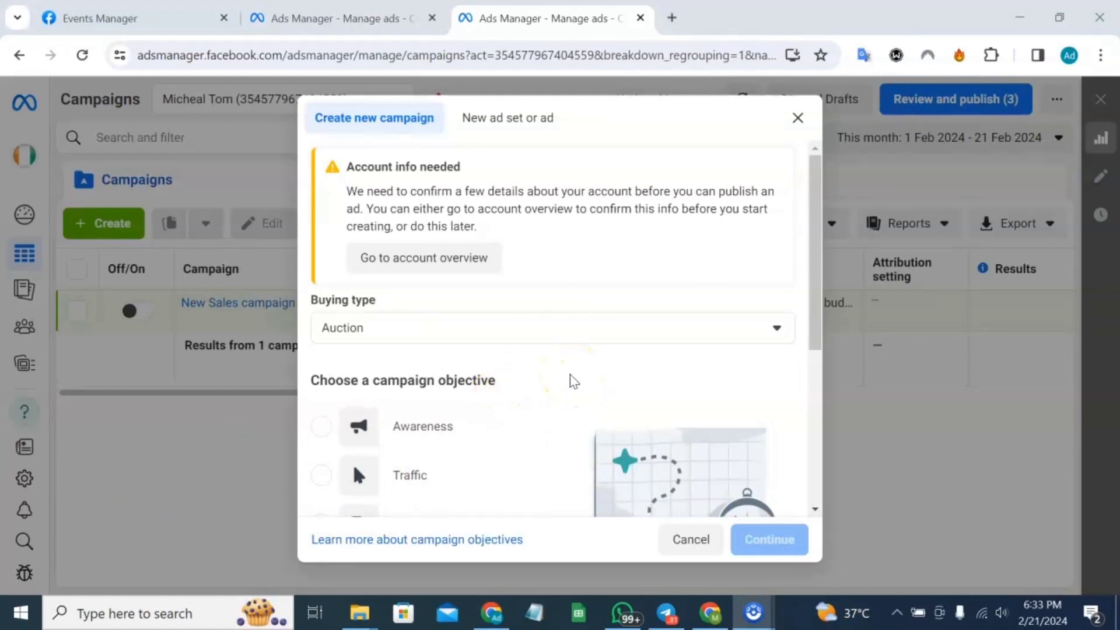
pyautogui.scroll(-5, 588, 362)
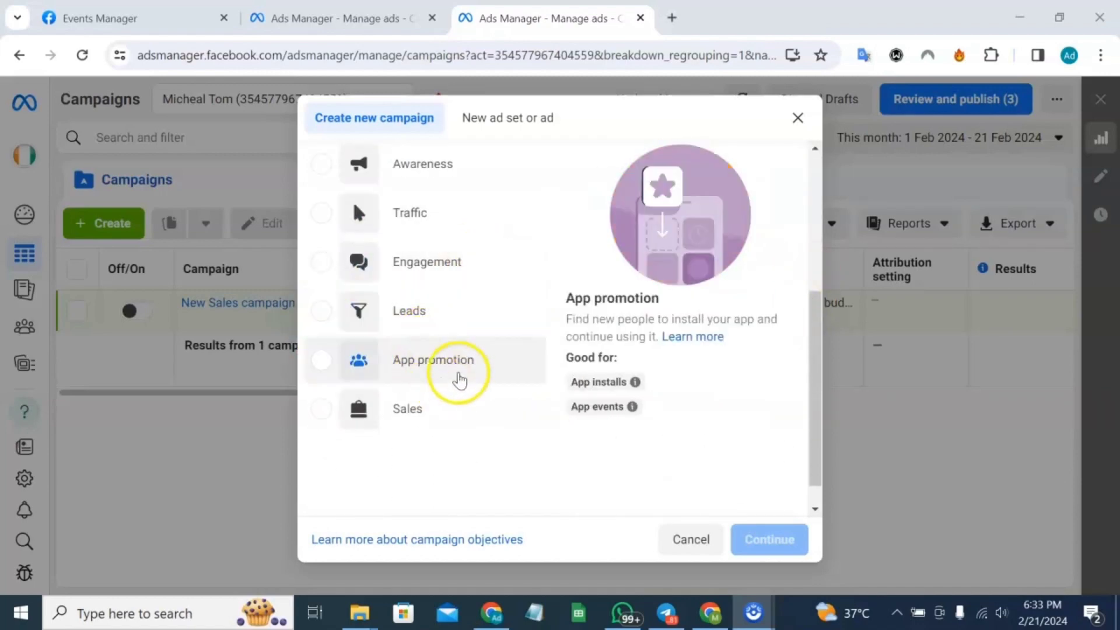
pyautogui.scroll(2, 454, 325)
pyautogui.scroll(1, 453, 325)
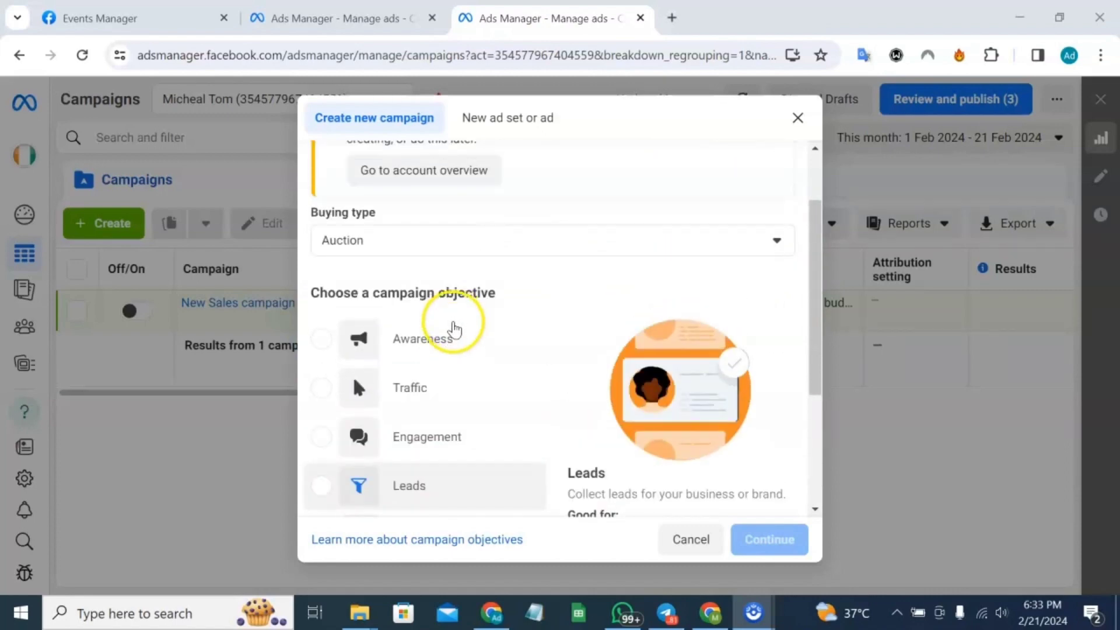
pyautogui.scroll(-3, 449, 333)
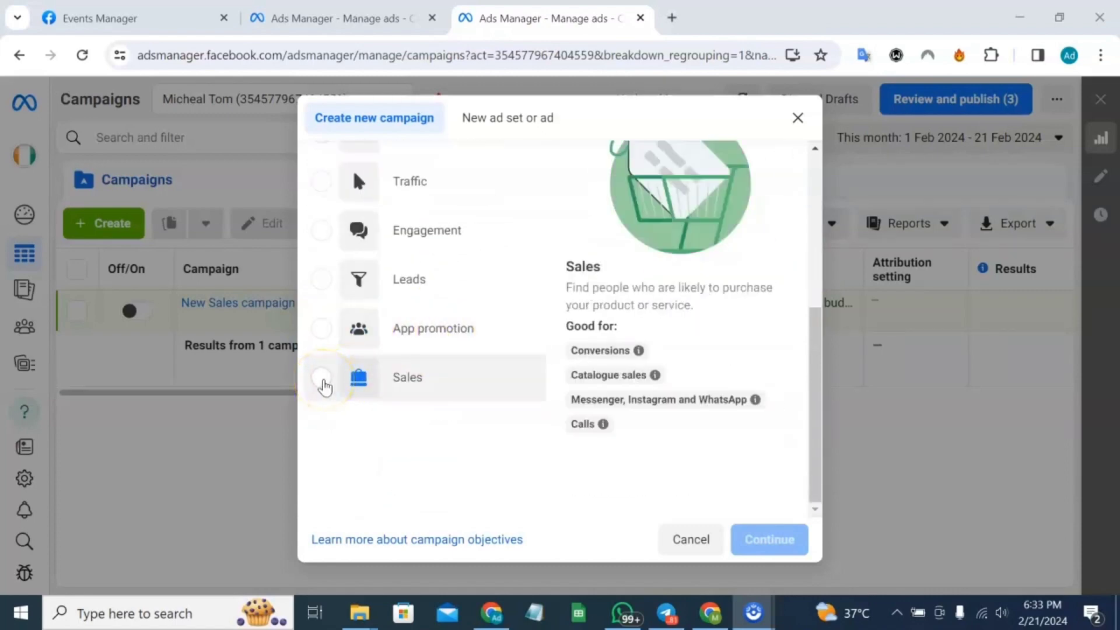
pyautogui.click(322, 378)
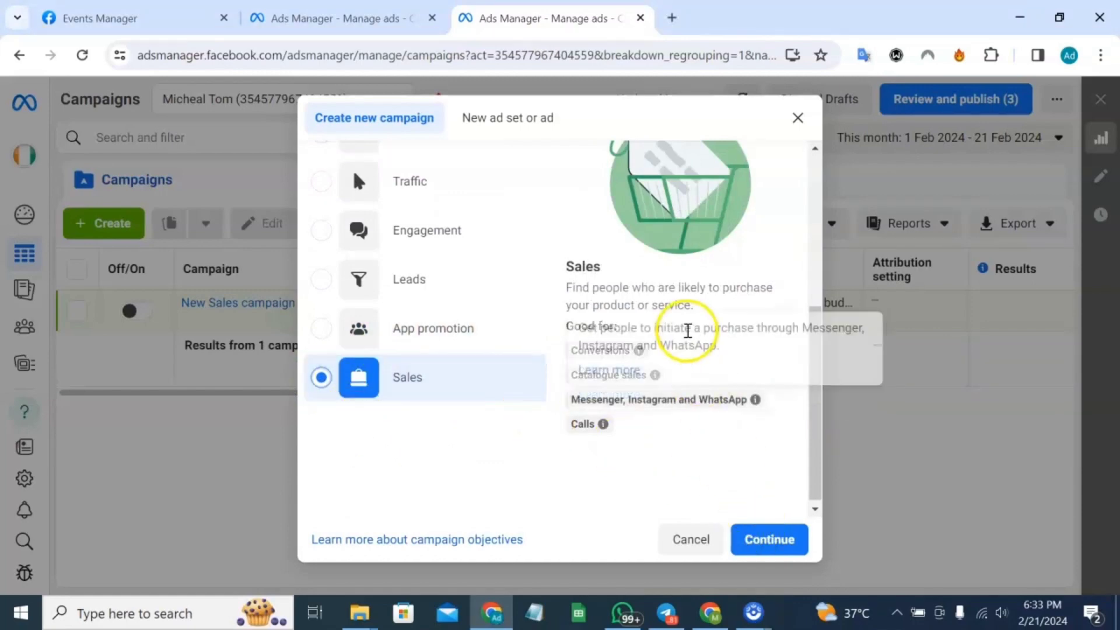
pyautogui.click(779, 551)
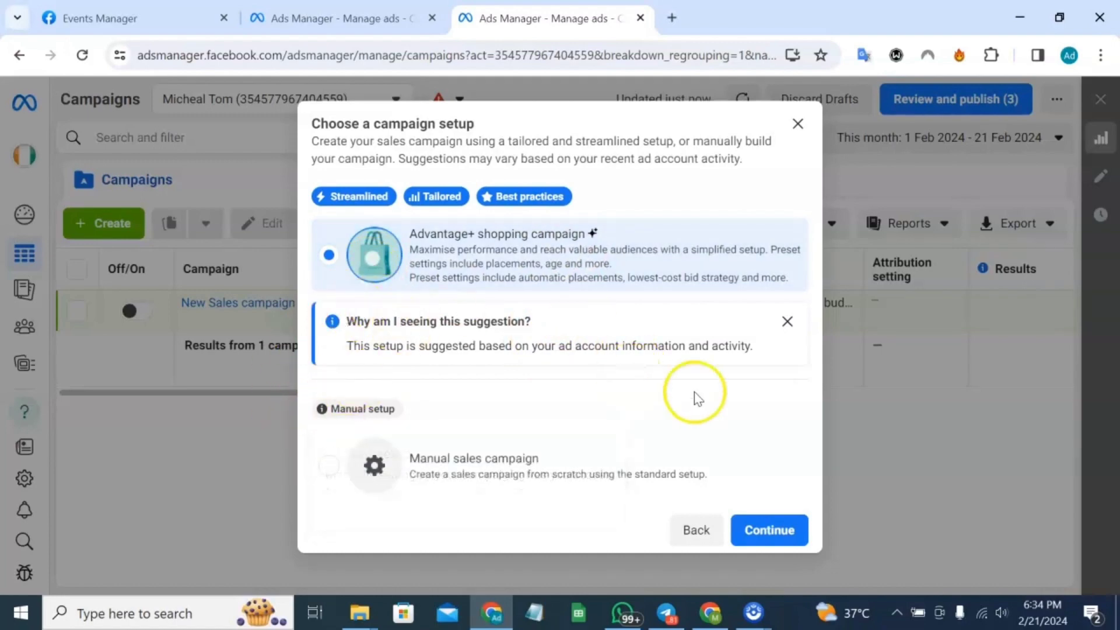
# - Choose the manual sales campaign setup and dismiss the Leads campaign recommendation
pyautogui.click(329, 476)
pyautogui.click(779, 527)
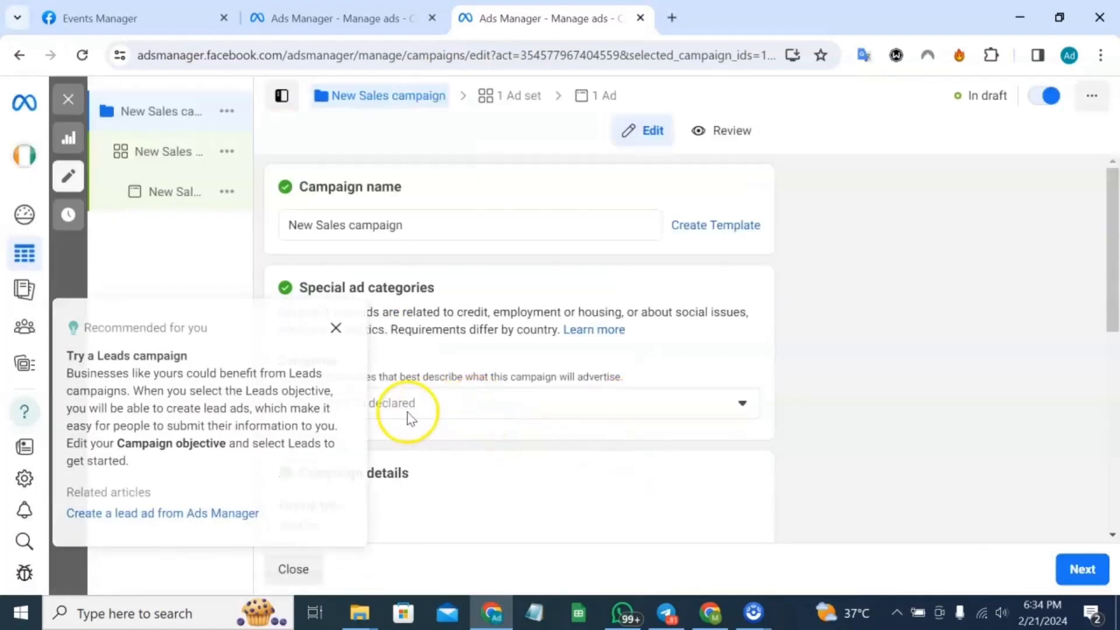
pyautogui.click(335, 324)
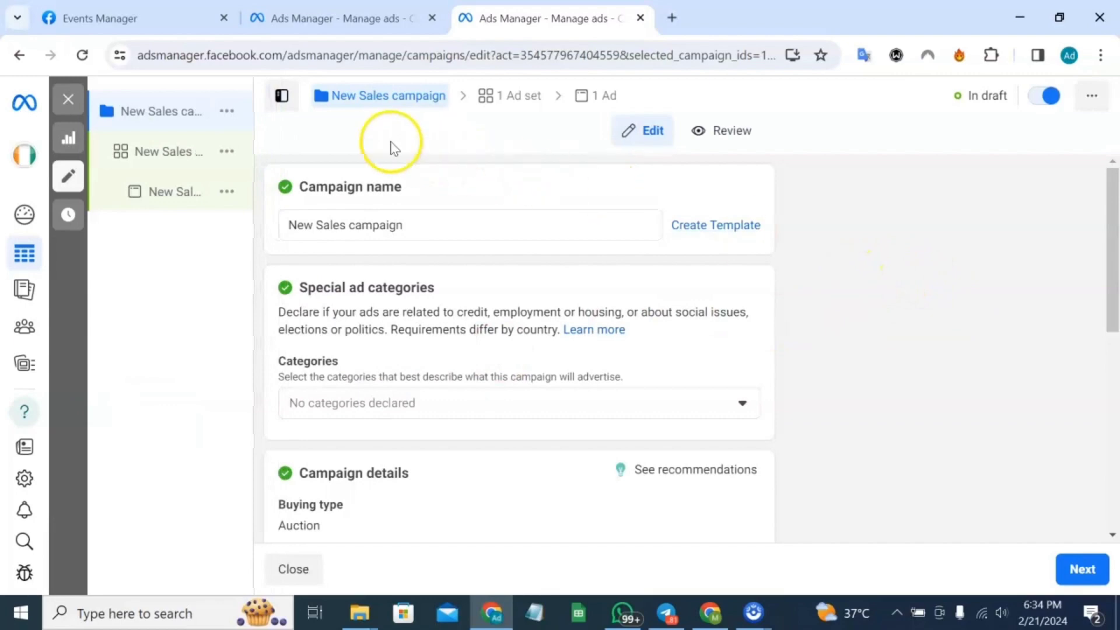
# - Open the new sales ad set, review its Website conversion settings down to the pixel section, and dismiss the help tip
pyautogui.click(498, 102)
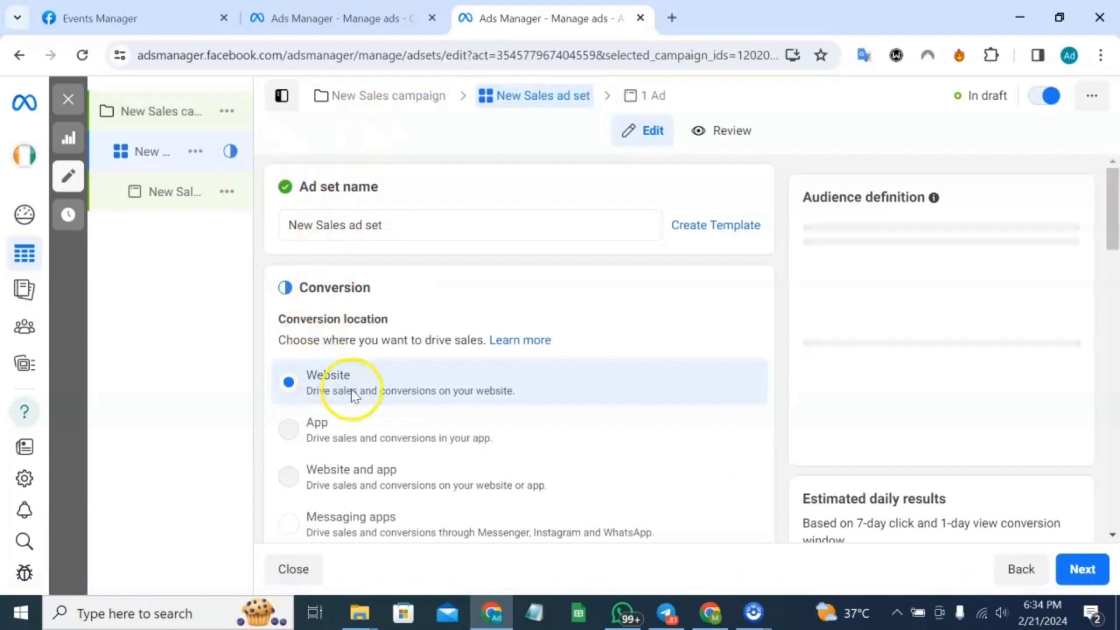
pyautogui.scroll(-5, 358, 382)
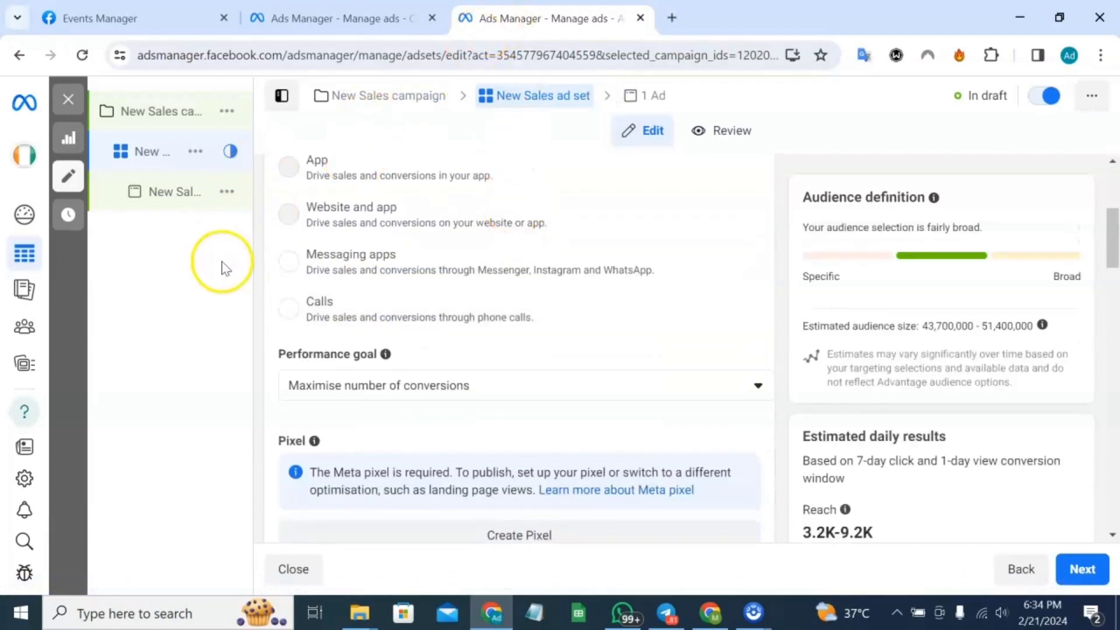
pyautogui.scroll(5, 579, 170)
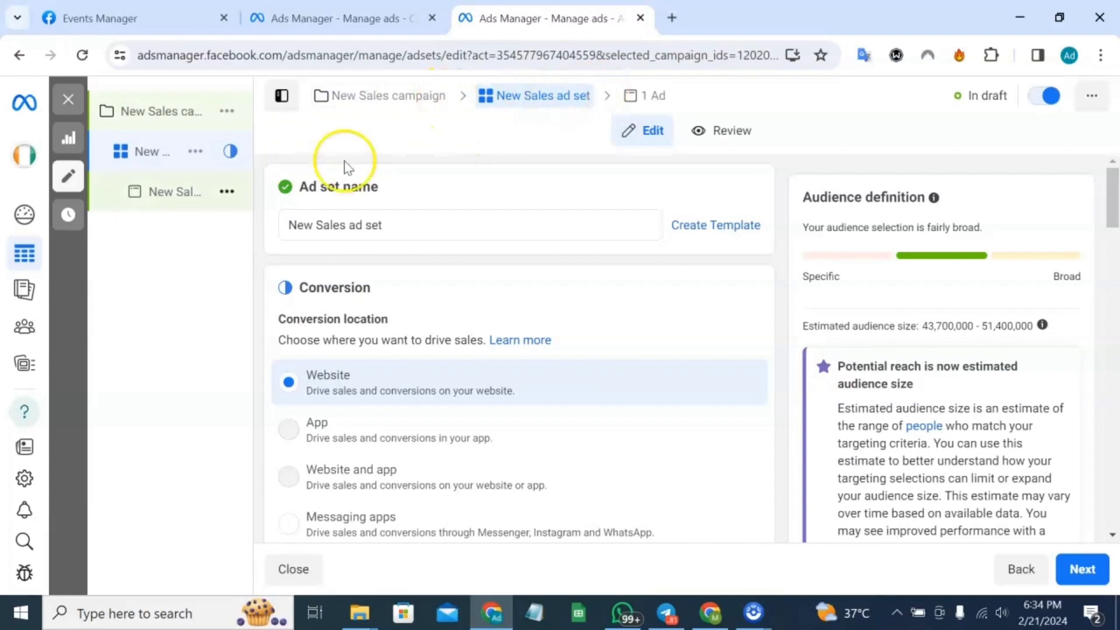
pyautogui.moveTo(170, 150)
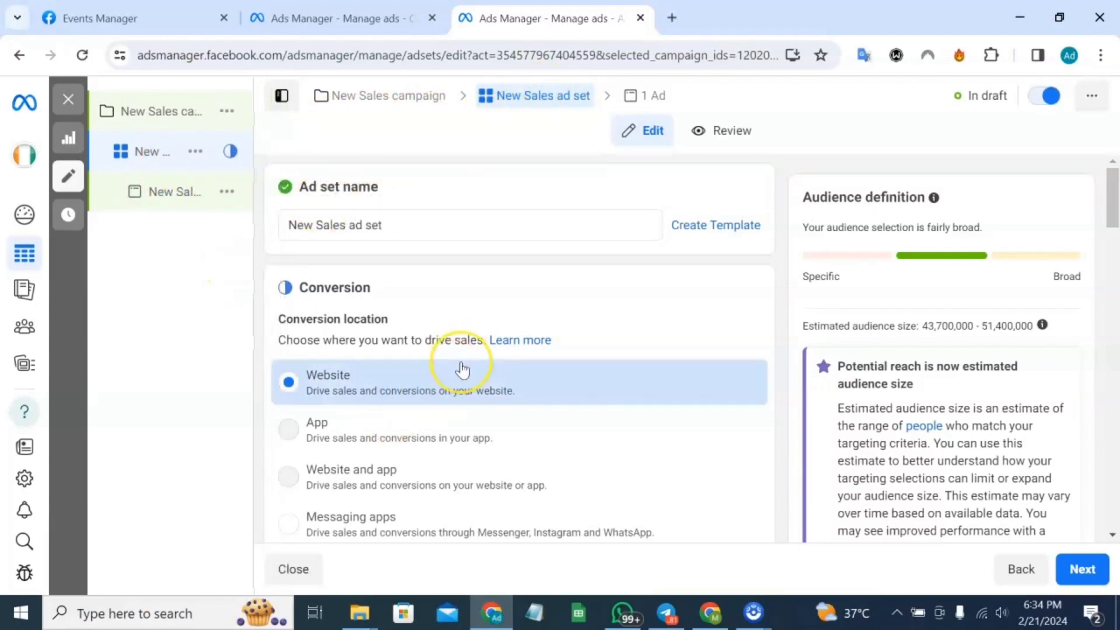
pyautogui.scroll(-5, 462, 369)
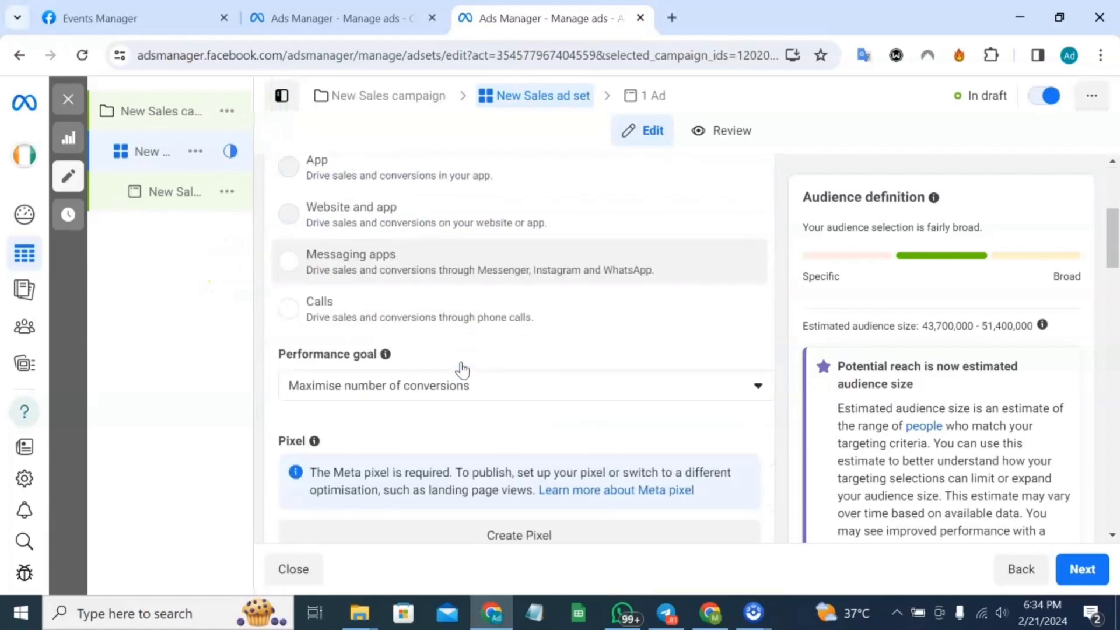
pyautogui.scroll(-1, 464, 369)
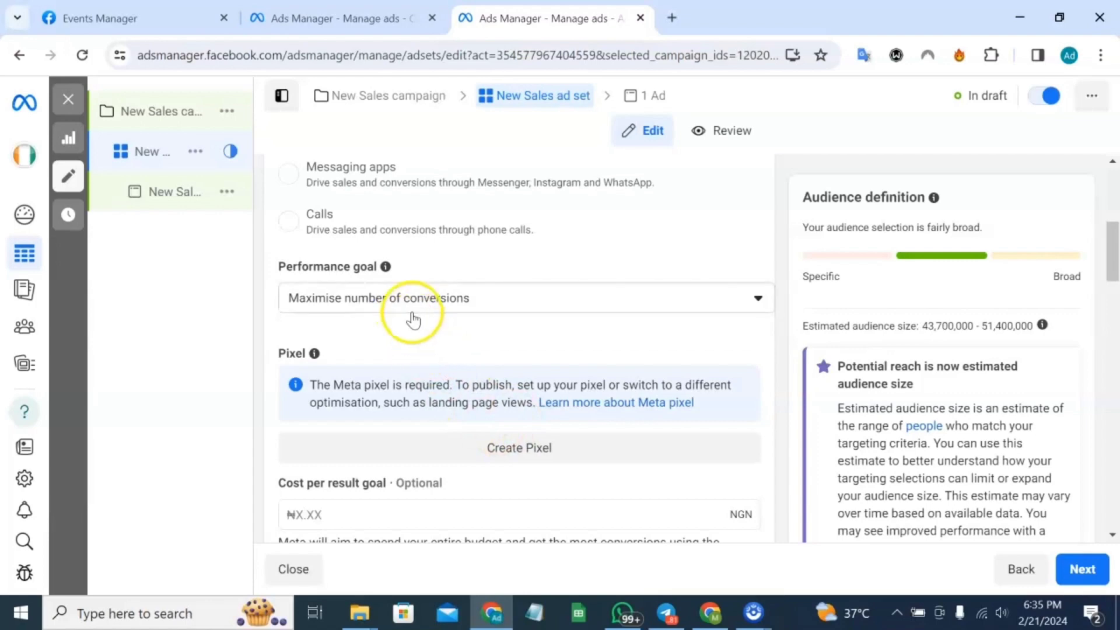
pyautogui.scroll(-3, 365, 395)
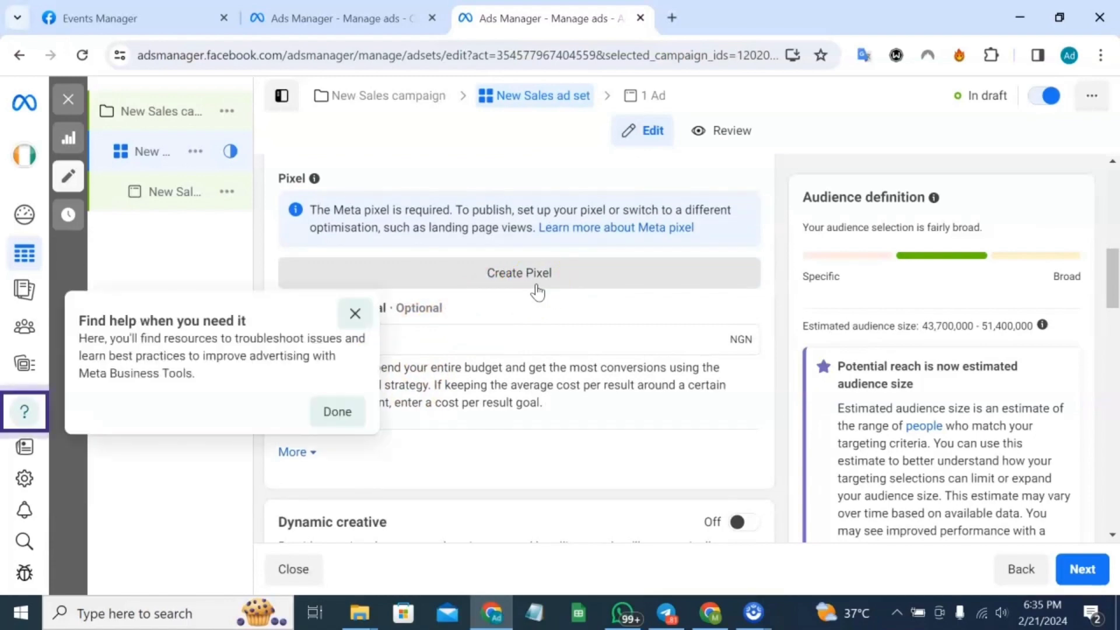
pyautogui.click(365, 316)
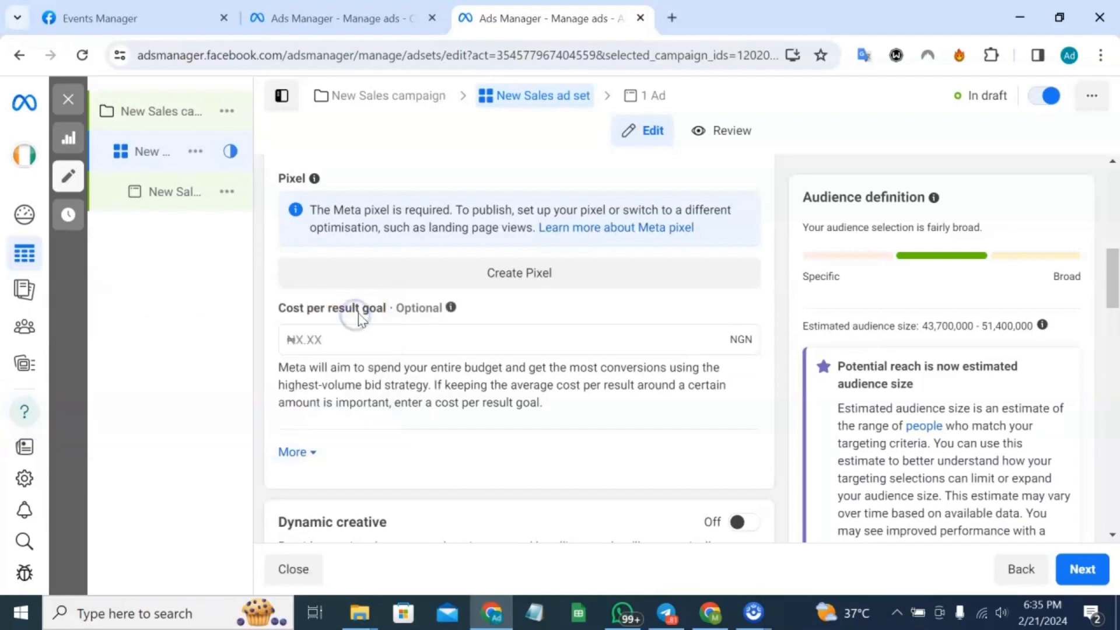
# - Create a pixel named "Jerry pixel 1" for the ad set's website conversions
pyautogui.click(540, 285)
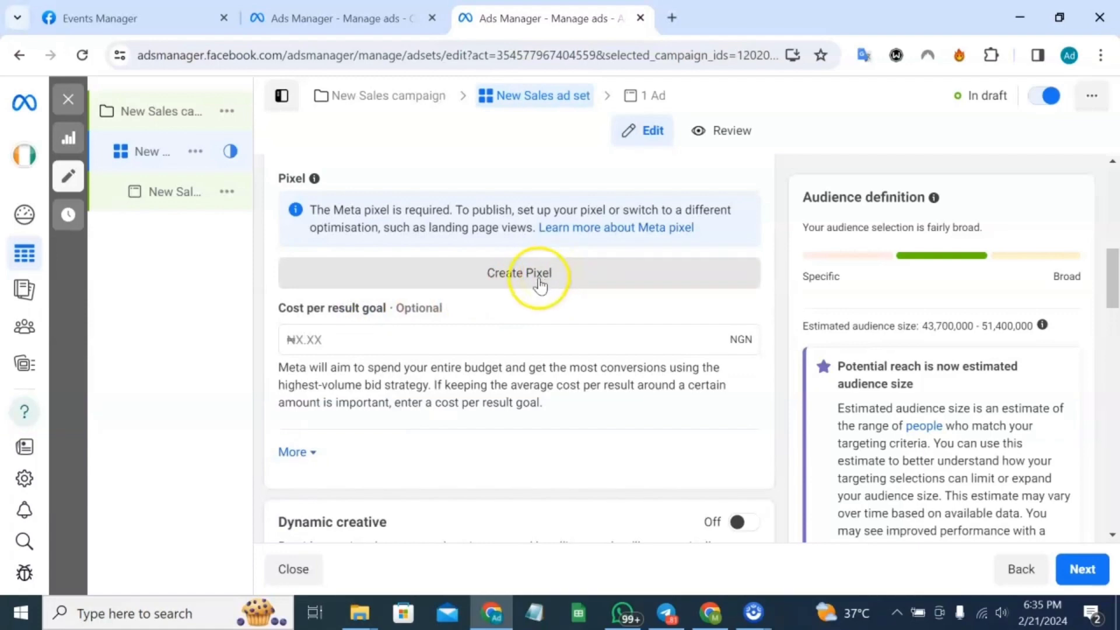
pyautogui.scroll(1, 538, 278)
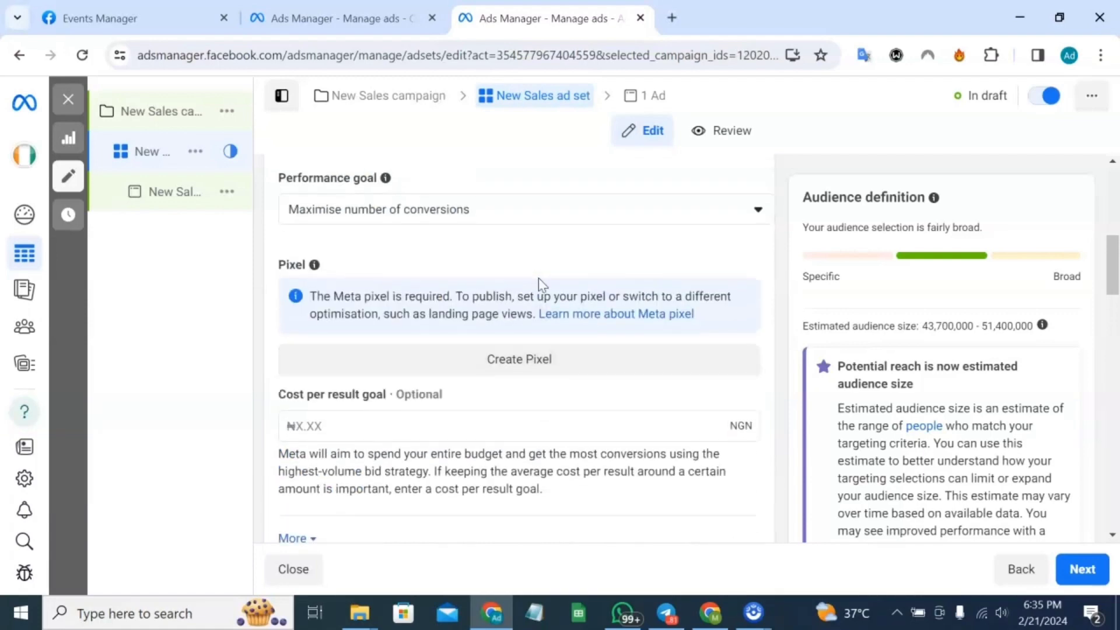
pyautogui.scroll(-1, 538, 279)
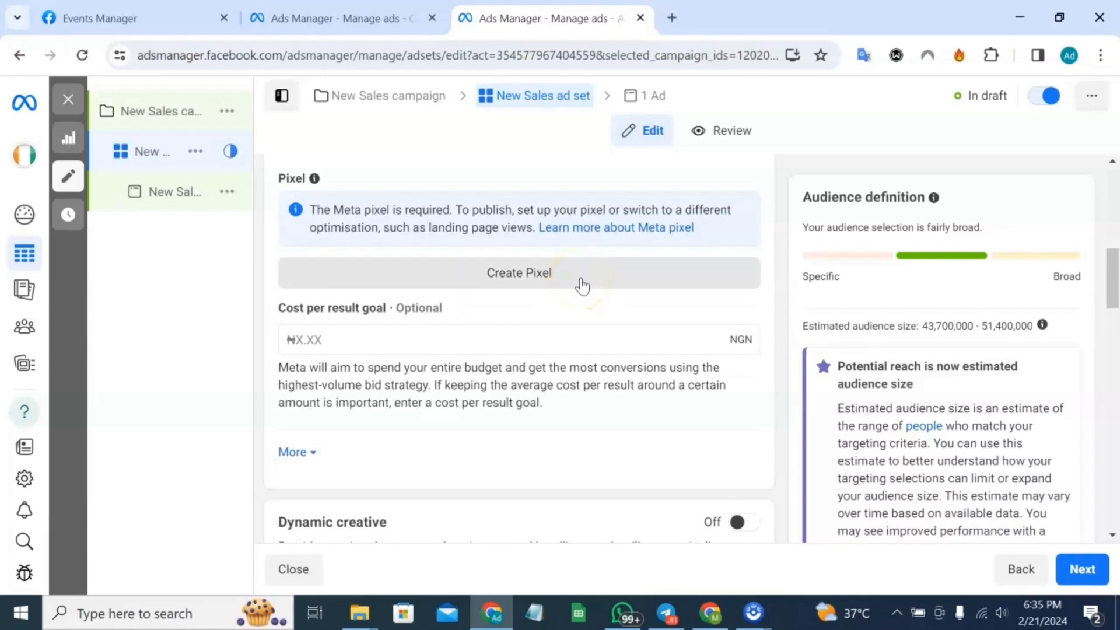
pyautogui.click(544, 295)
pyautogui.scroll(2, 541, 294)
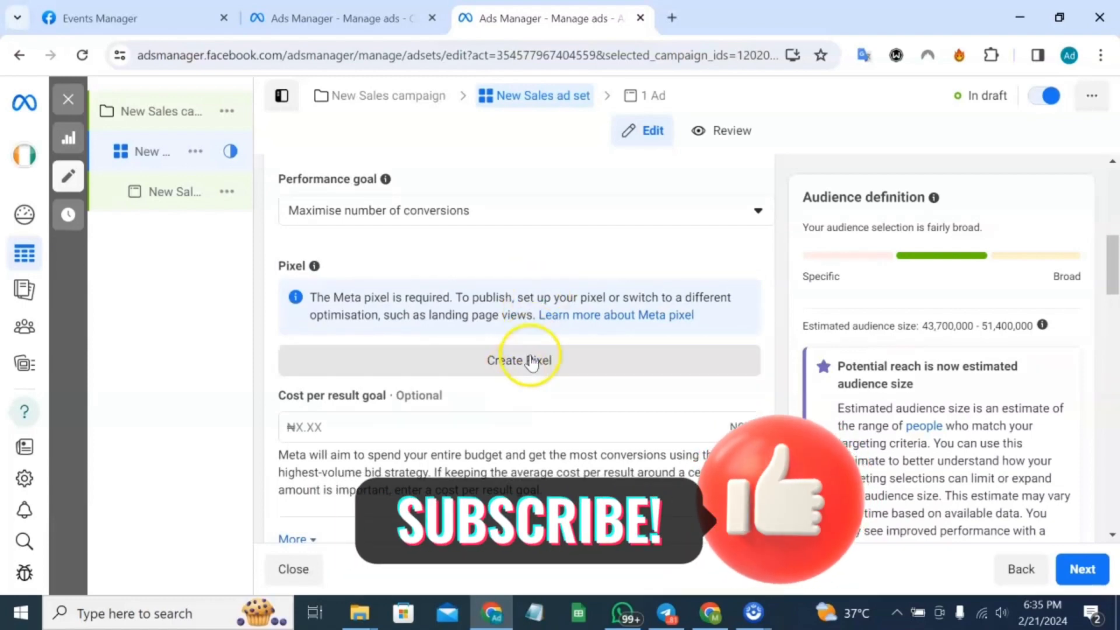
pyautogui.click(505, 367)
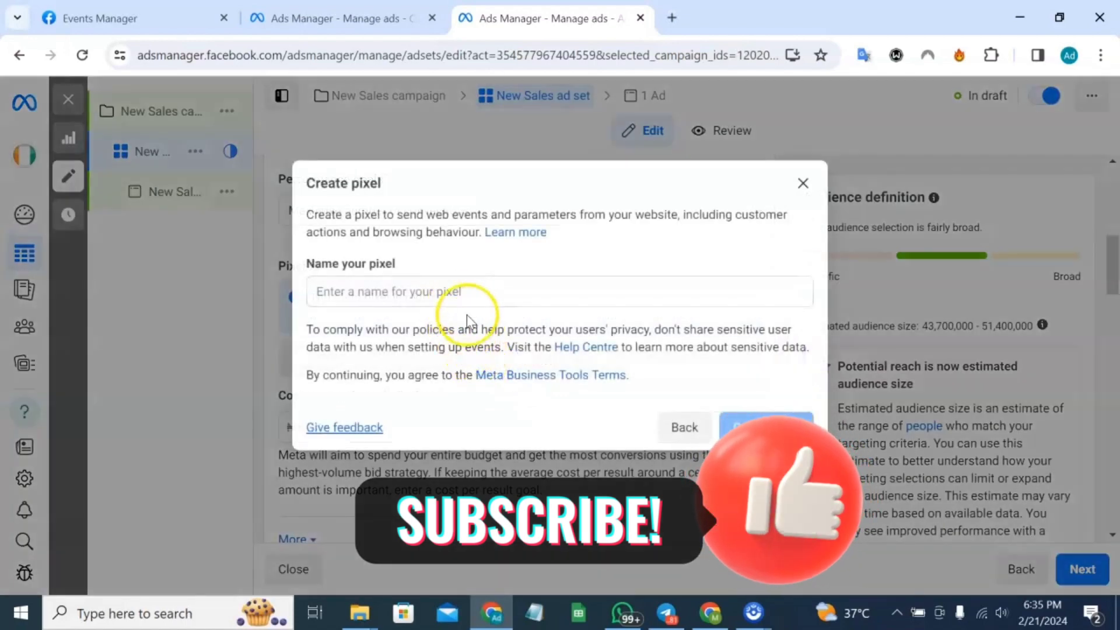
pyautogui.click(455, 285)
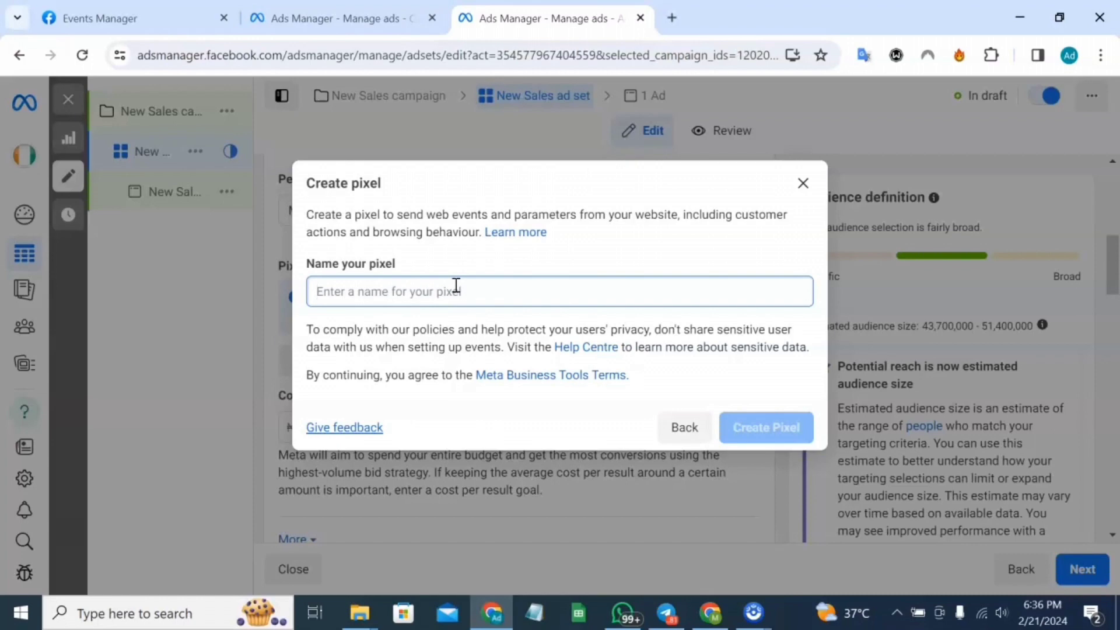
pyautogui.write('Jerry pixel 1')
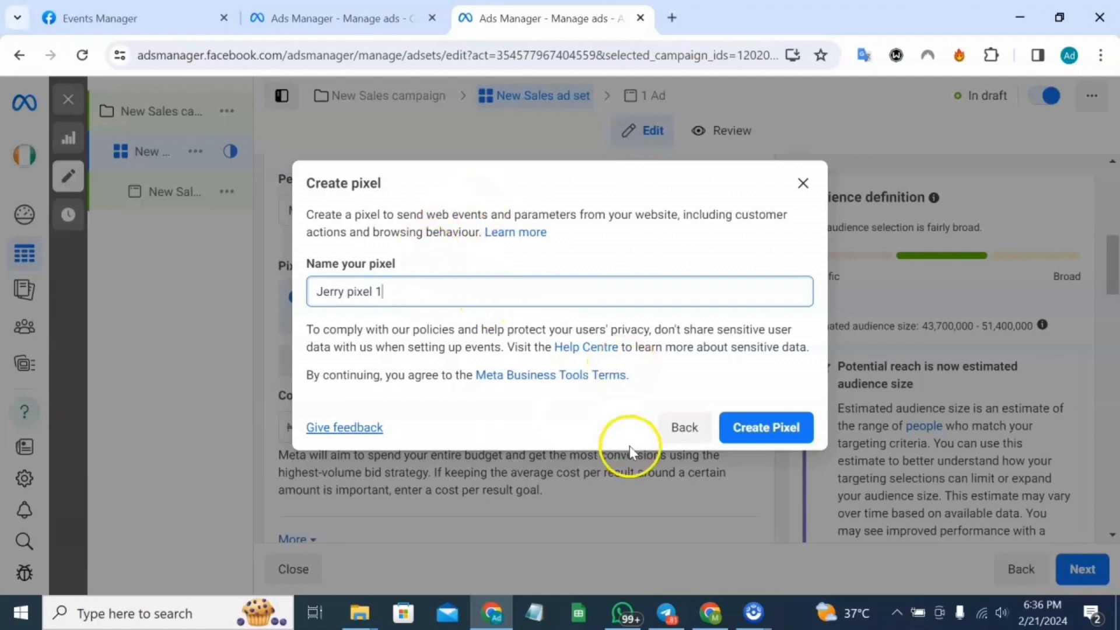
pyautogui.click(767, 427)
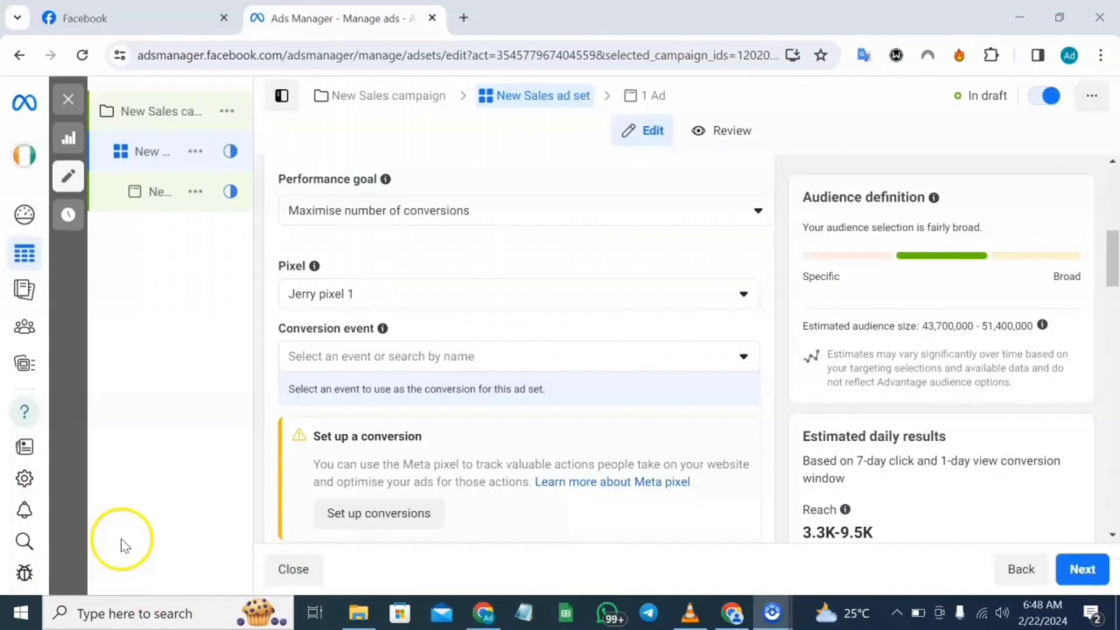
pyautogui.moveTo(157, 535)
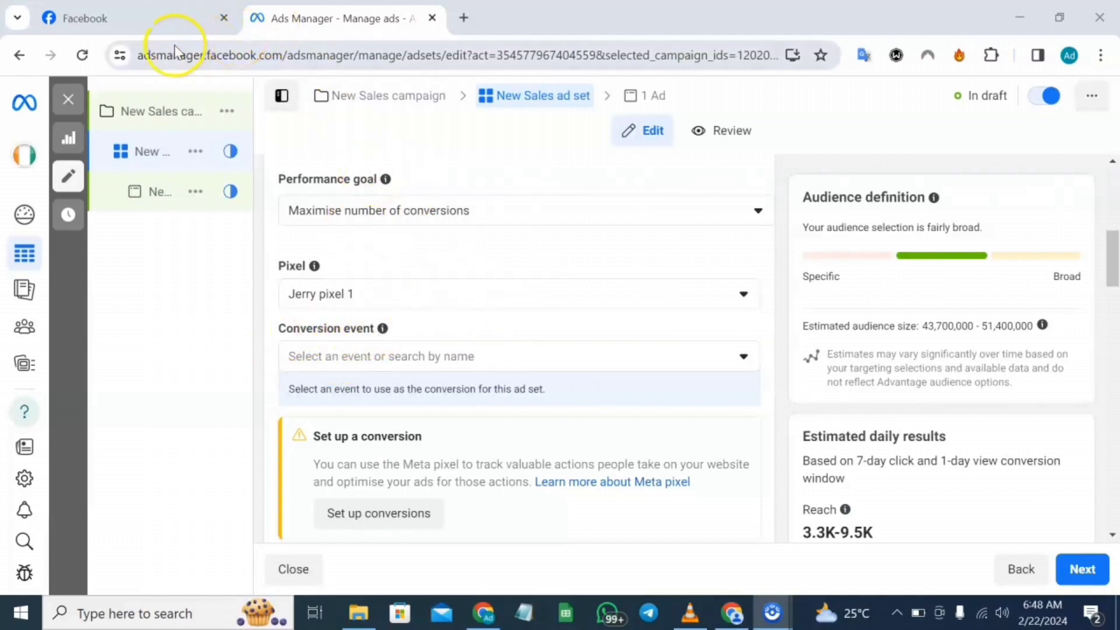
pyautogui.click(471, 25)
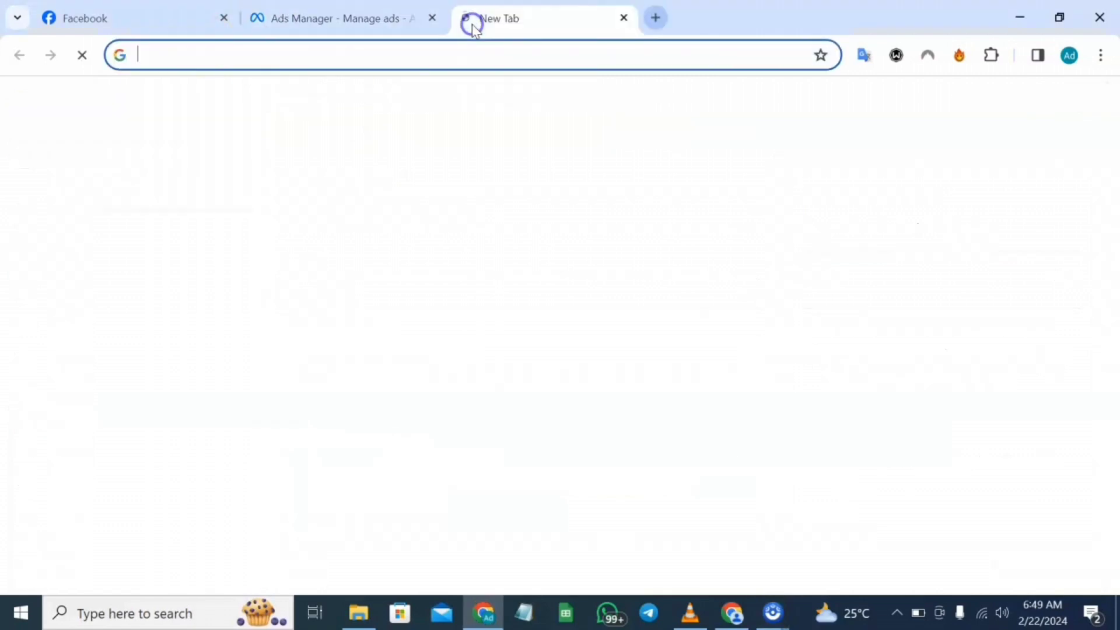
pyautogui.click(469, 56)
pyautogui.write('b')
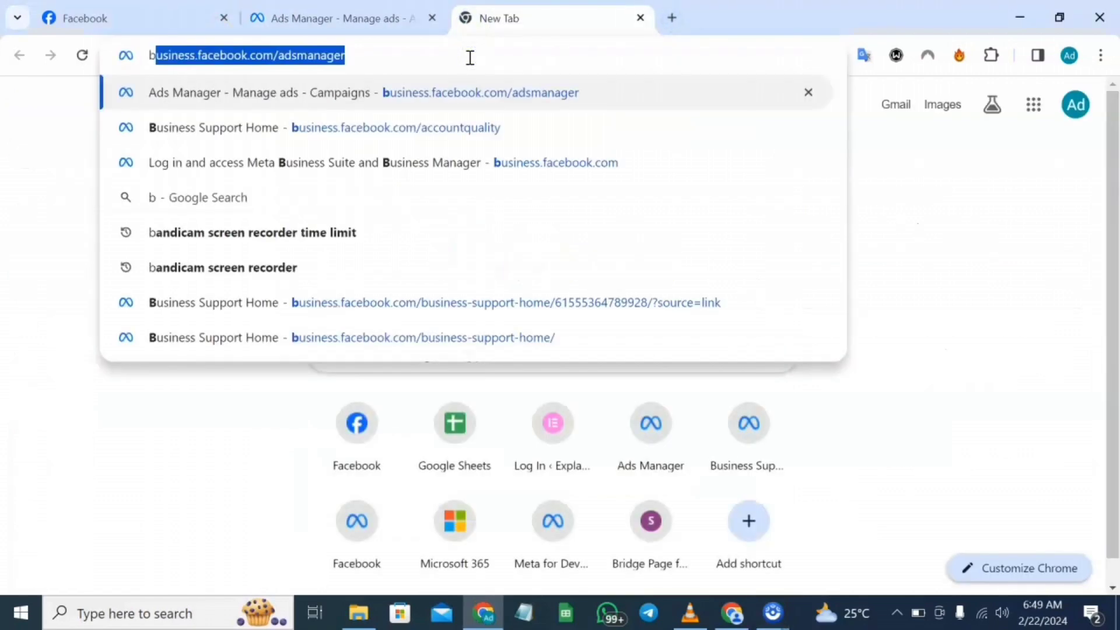
pyautogui.write('u')
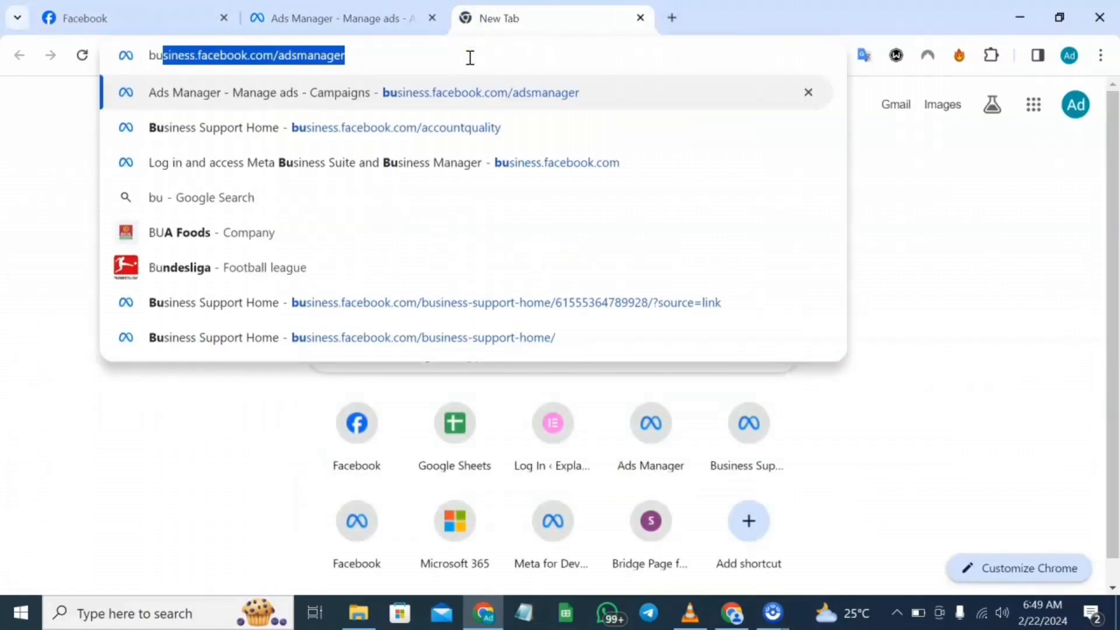
pyautogui.click(959, 236)
pyautogui.click(326, 18)
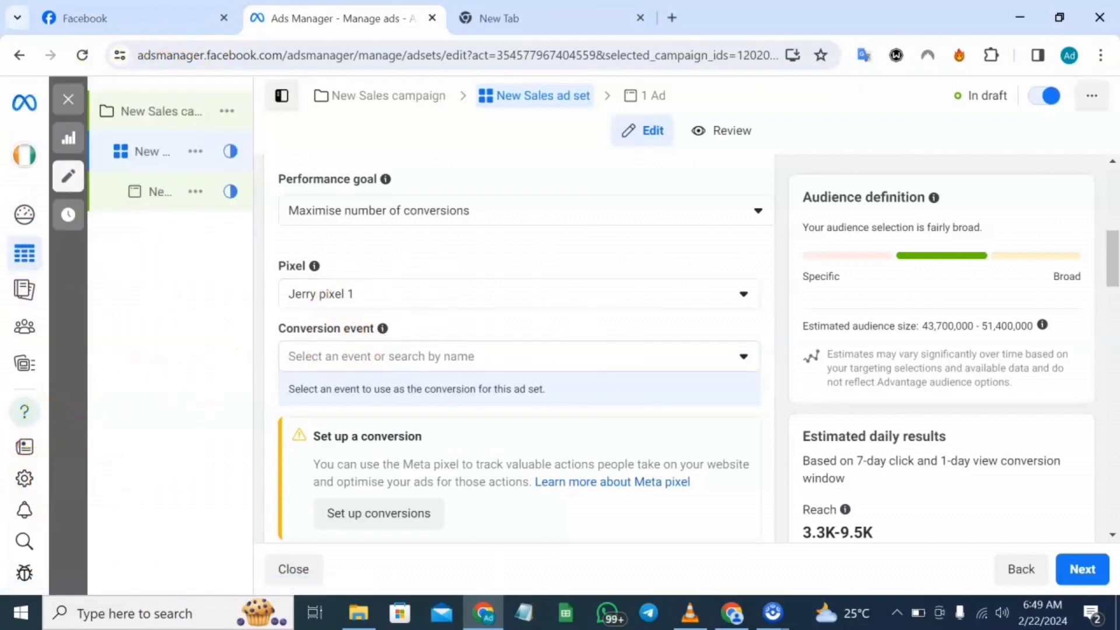
# - Open Events Manager from the full list of tools in Ads Manager
pyautogui.moveTo(28, 366)
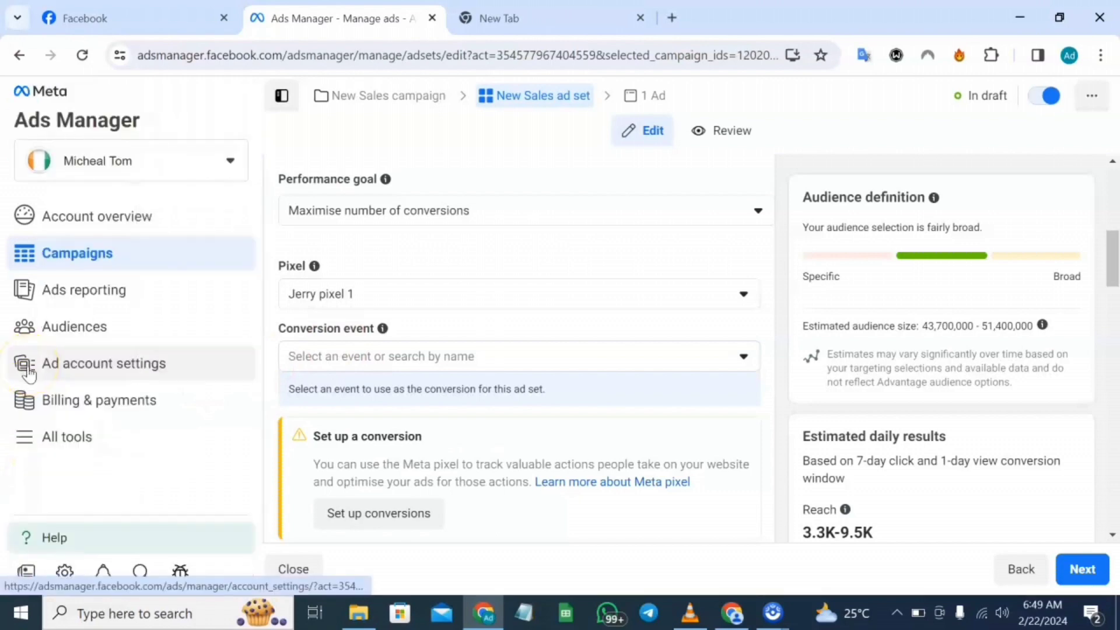
pyautogui.click(25, 448)
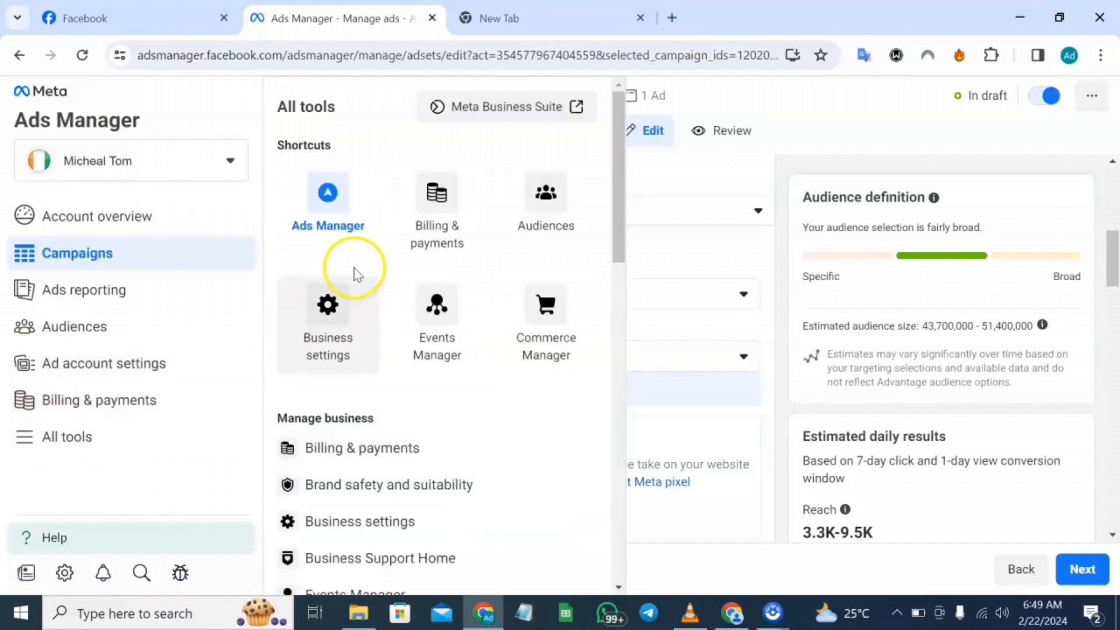
pyautogui.click(450, 349)
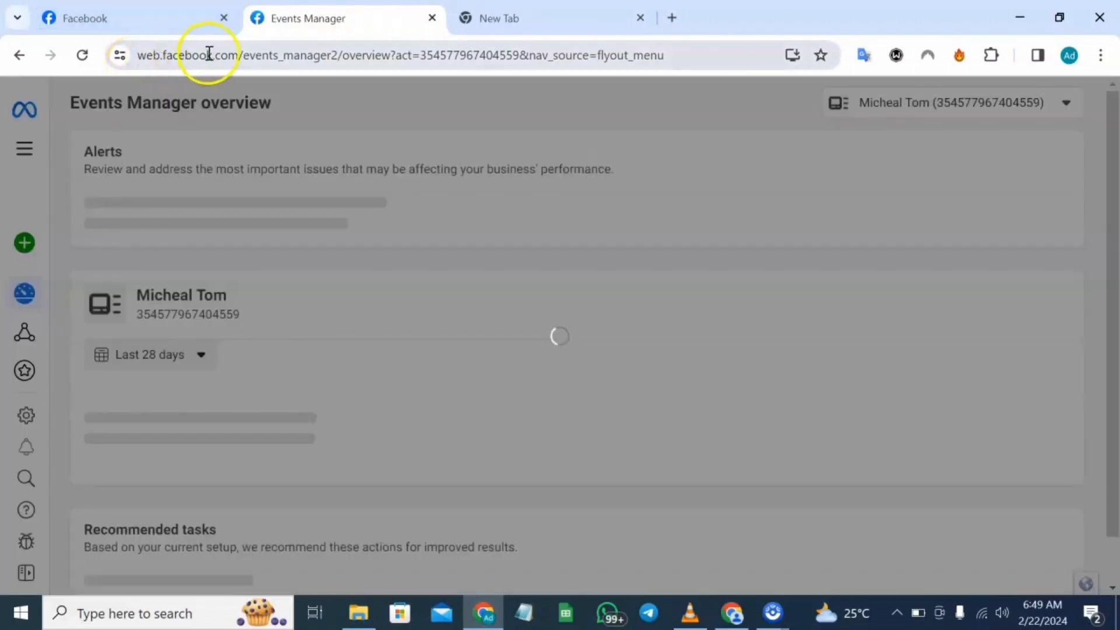
# - Find the new pixel in the Events Manager overview and open its data source page
pyautogui.scroll(-2, 142, 502)
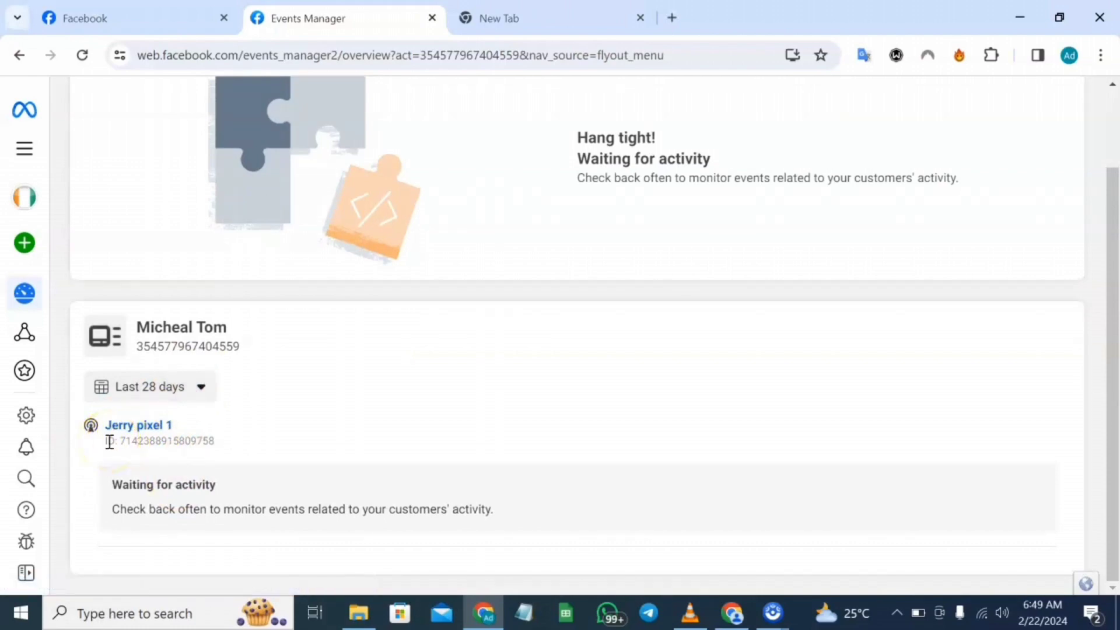
pyautogui.click(236, 447)
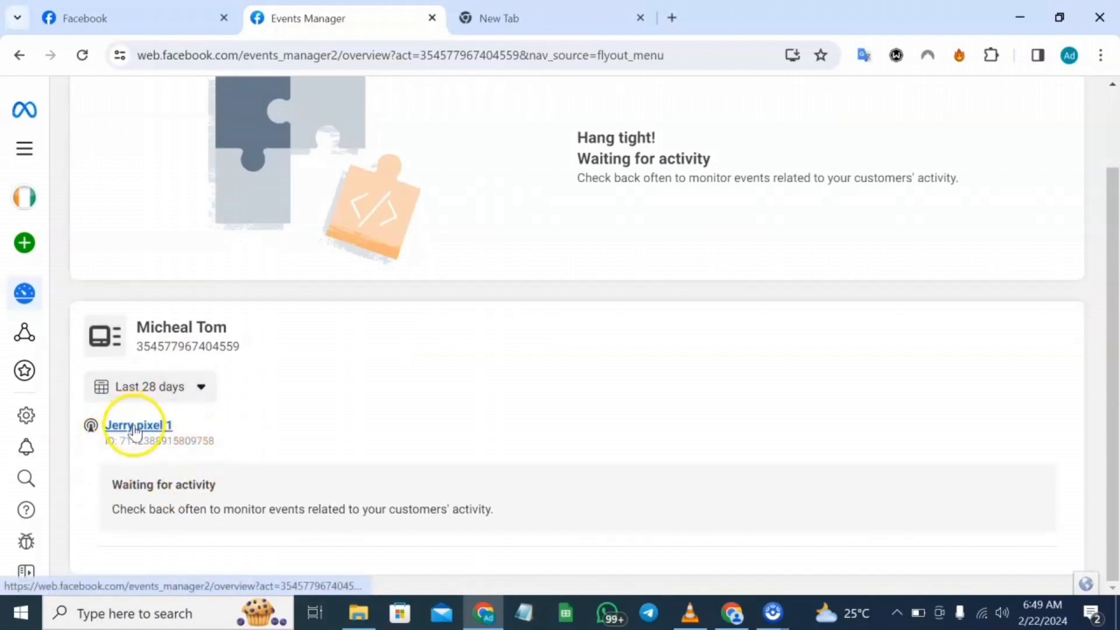
pyautogui.click(129, 426)
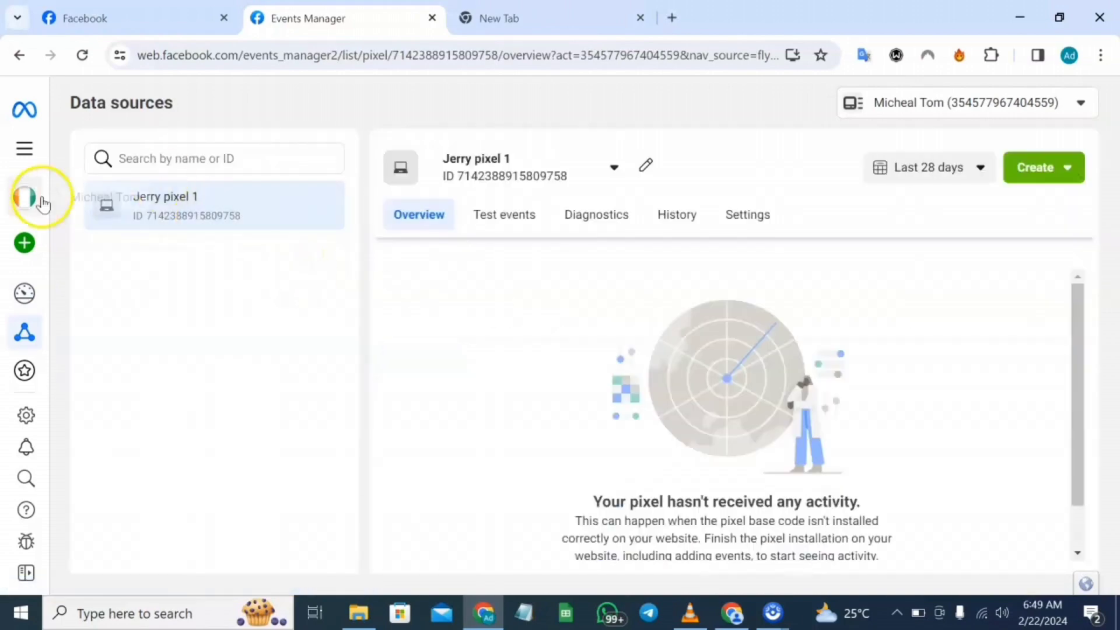
# - Go from the pixel's data source page back to the Events Manager overview
pyautogui.moveTo(28, 269)
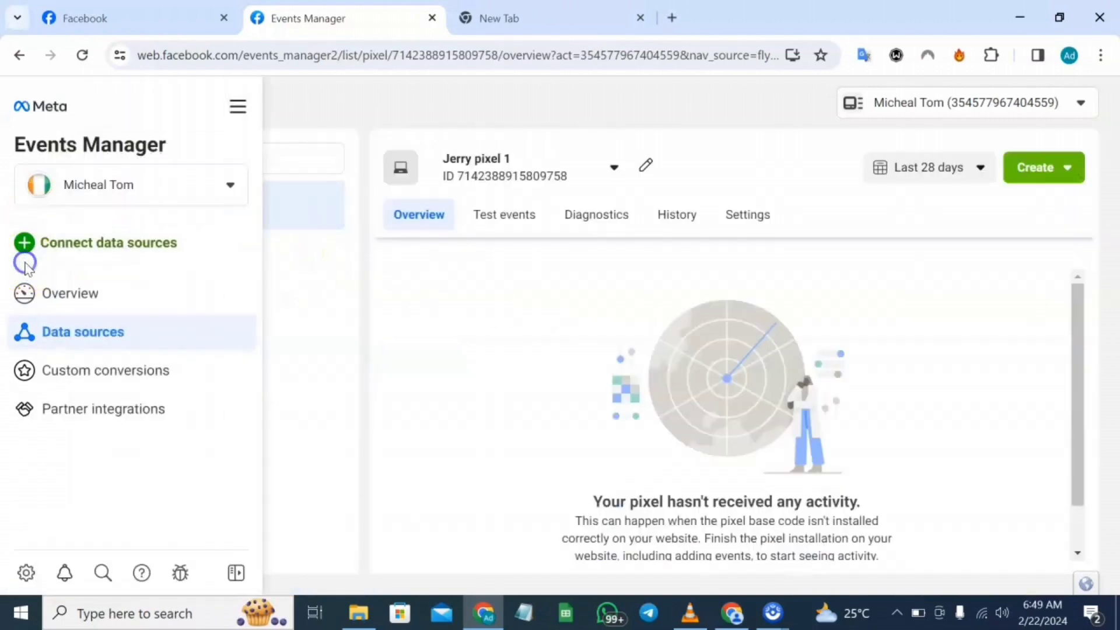
pyautogui.click(60, 296)
pyautogui.click(429, 229)
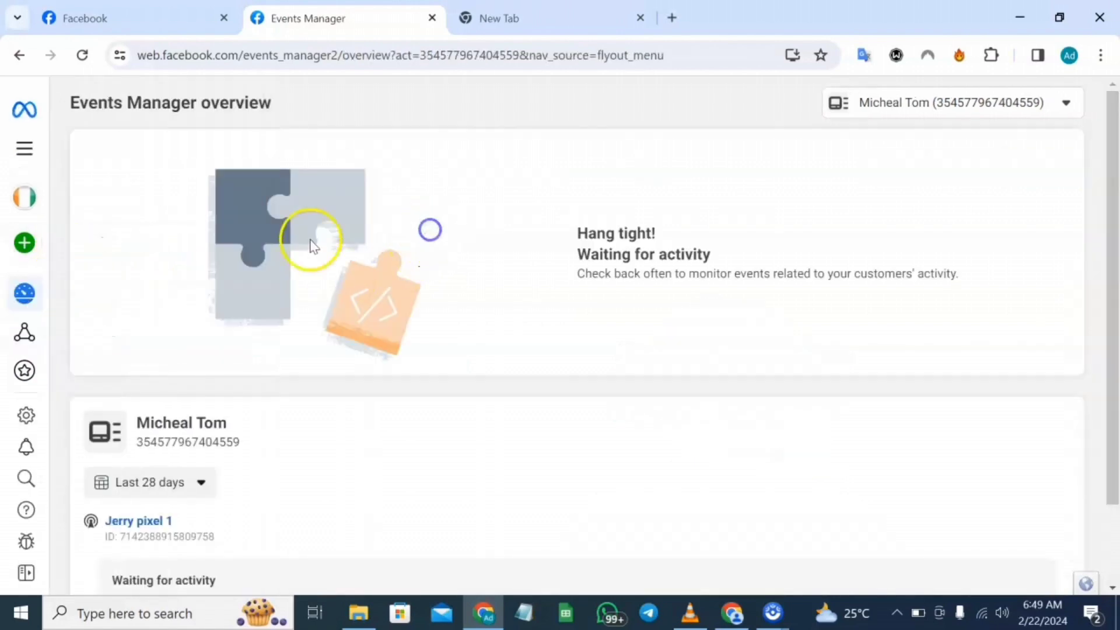
# - Reopen Events Manager from the shortcuts in the full list of tools
pyautogui.moveTo(25, 475)
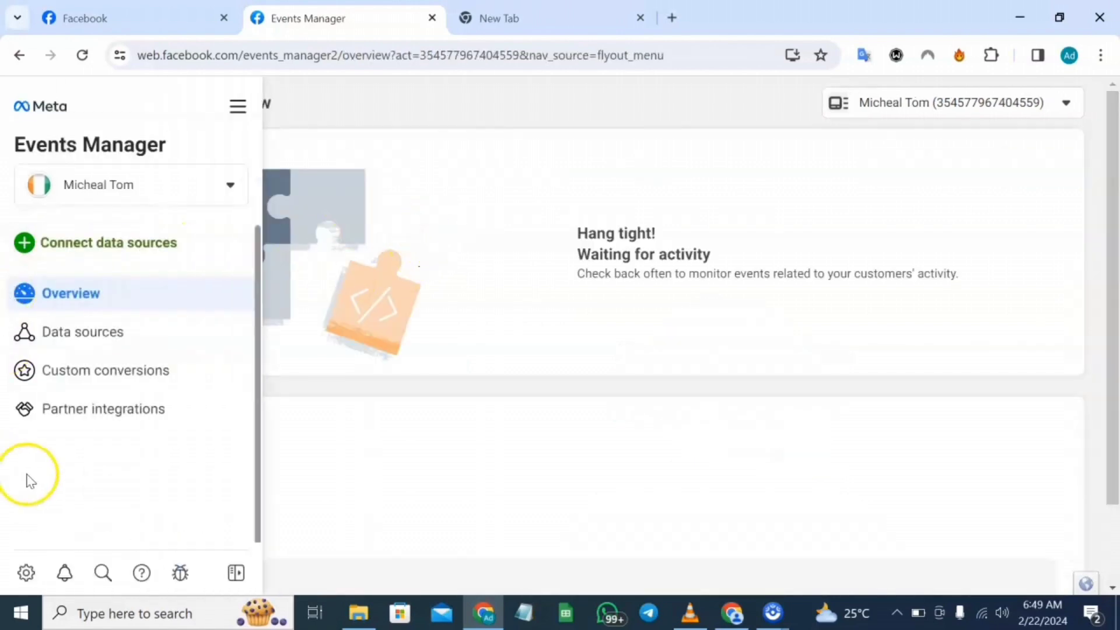
pyautogui.click(238, 107)
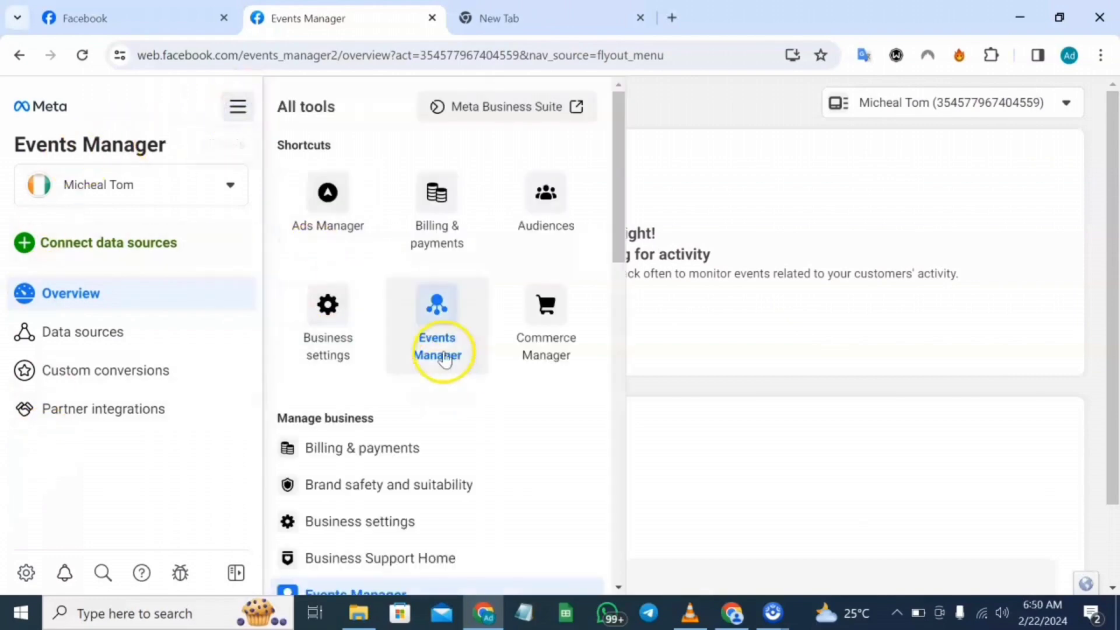
pyautogui.click(445, 360)
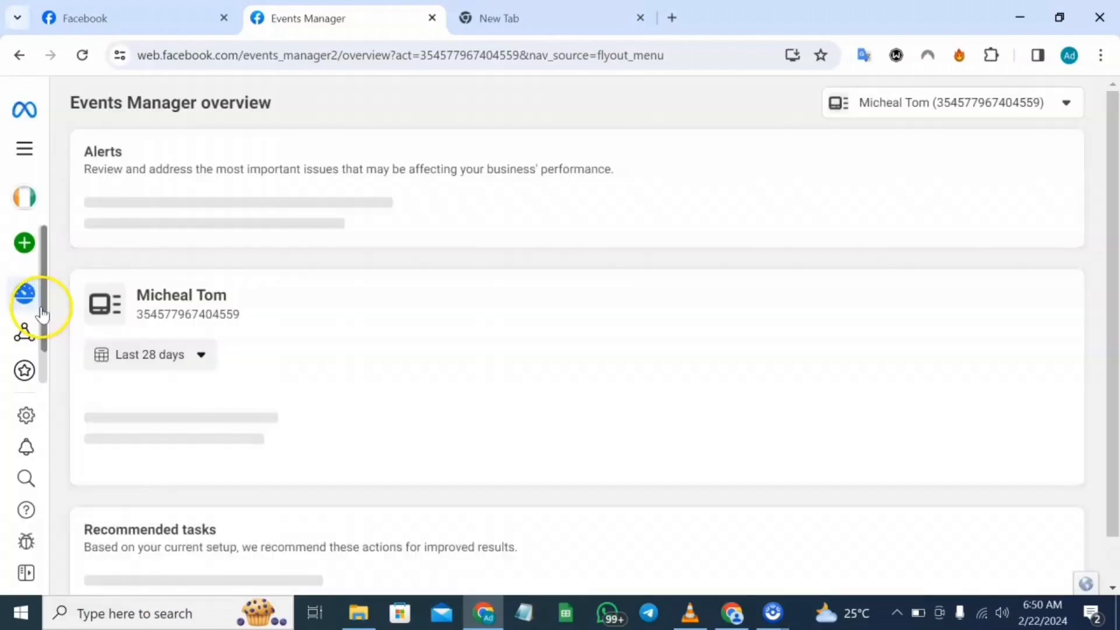
# - Find "Jerry pixel 1" under the ad account in the overview and open its data source page
pyautogui.moveTo(26, 306)
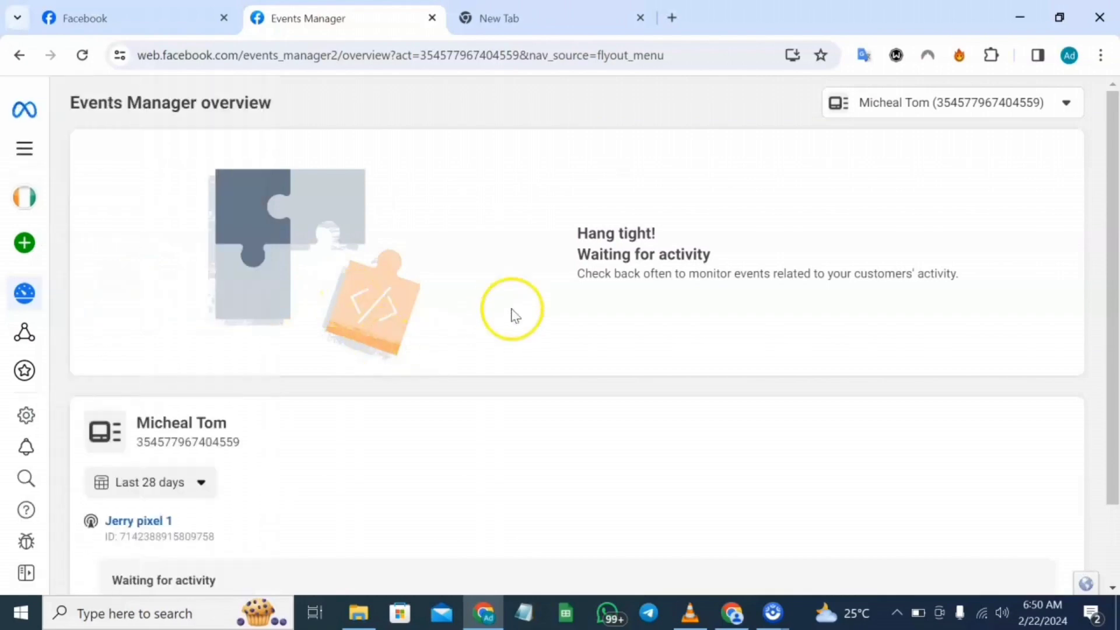
pyautogui.moveTo(16, 270)
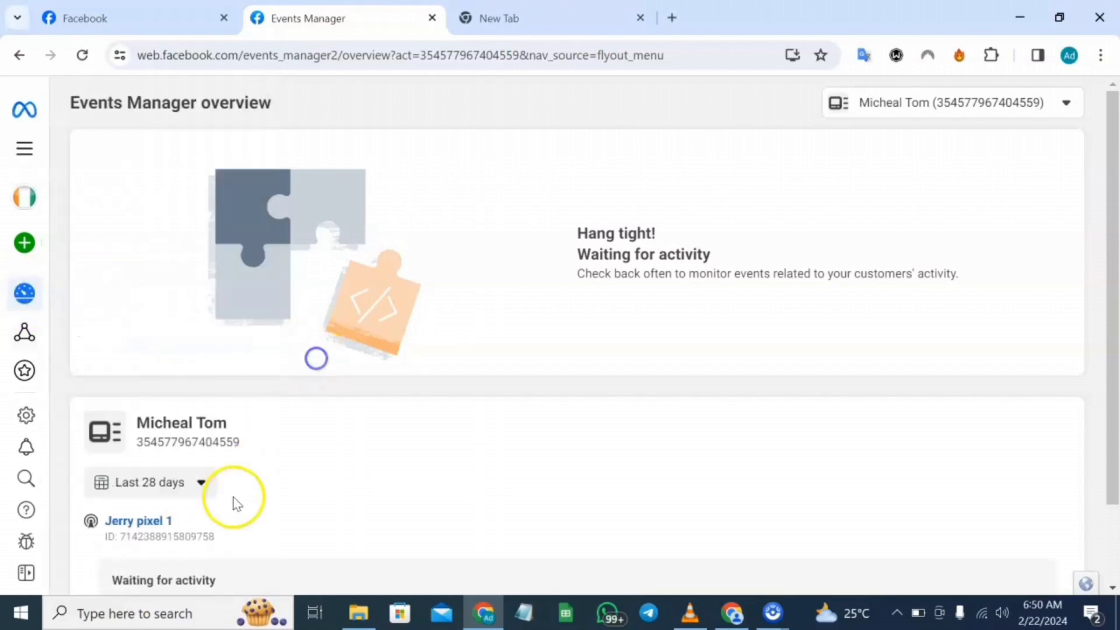
pyautogui.scroll(-2, 201, 437)
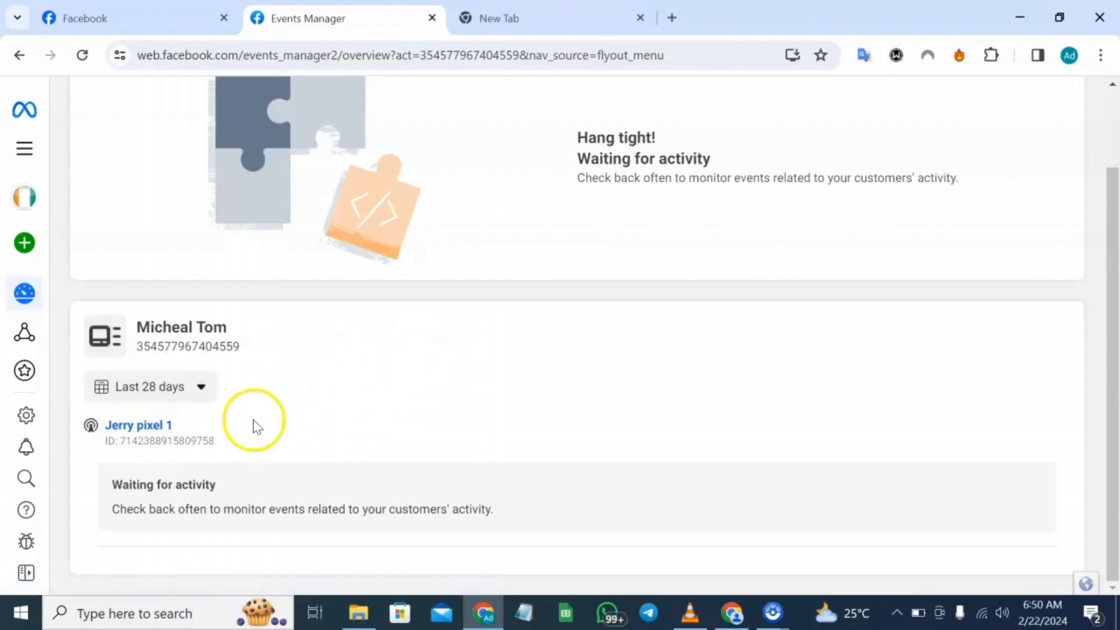
pyautogui.click(133, 430)
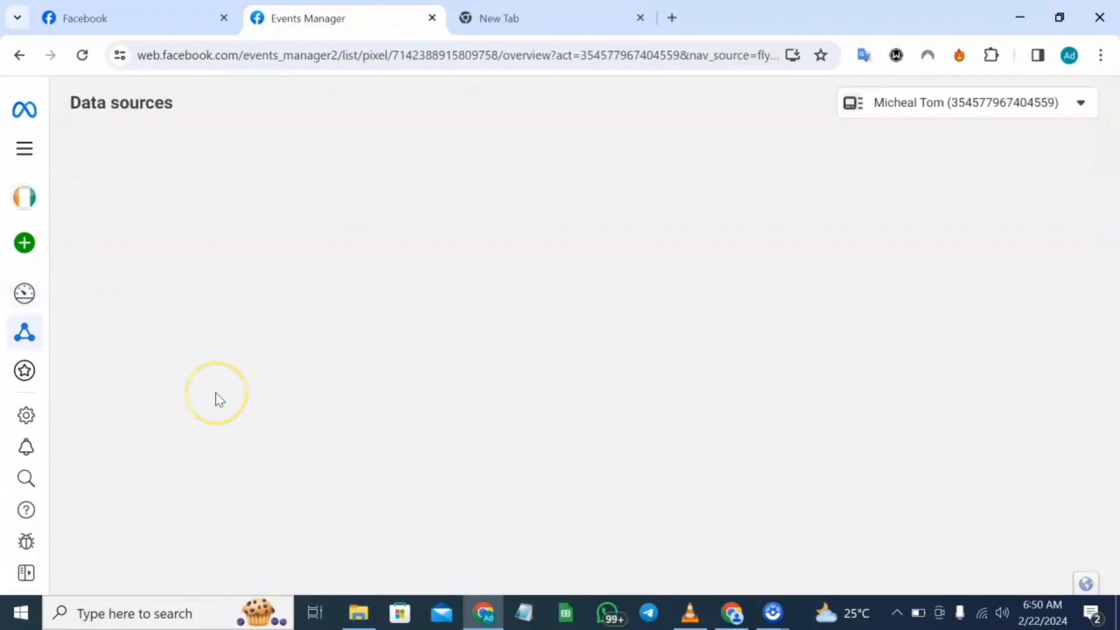
# - Continue the pixel setup to review the methods for connecting website activity, and close the dialog
pyautogui.scroll(-1, 492, 342)
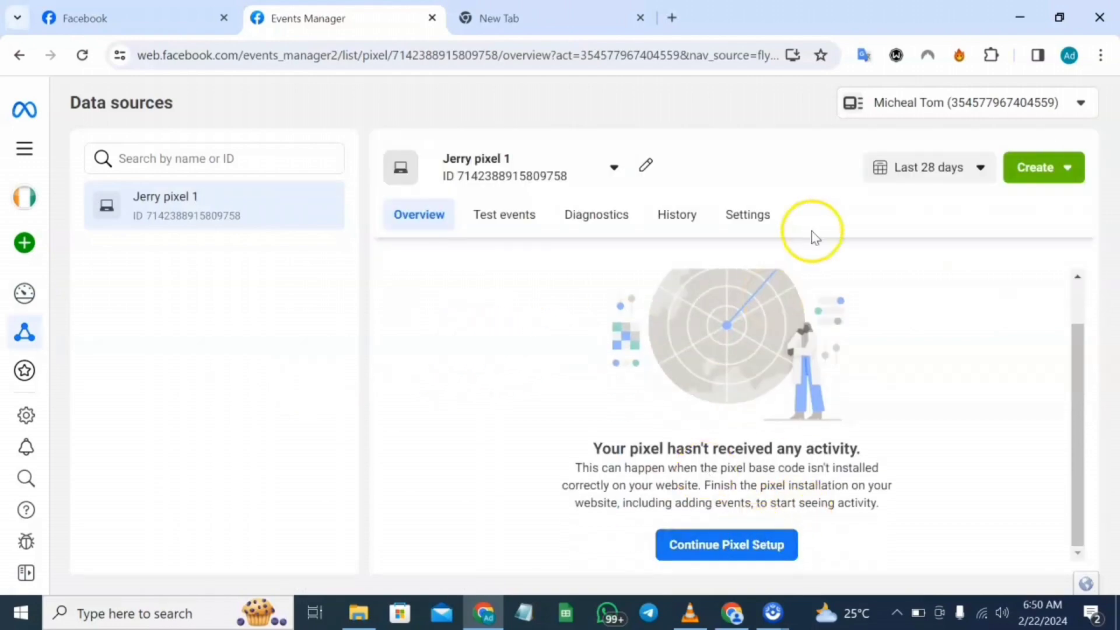
pyautogui.click(756, 546)
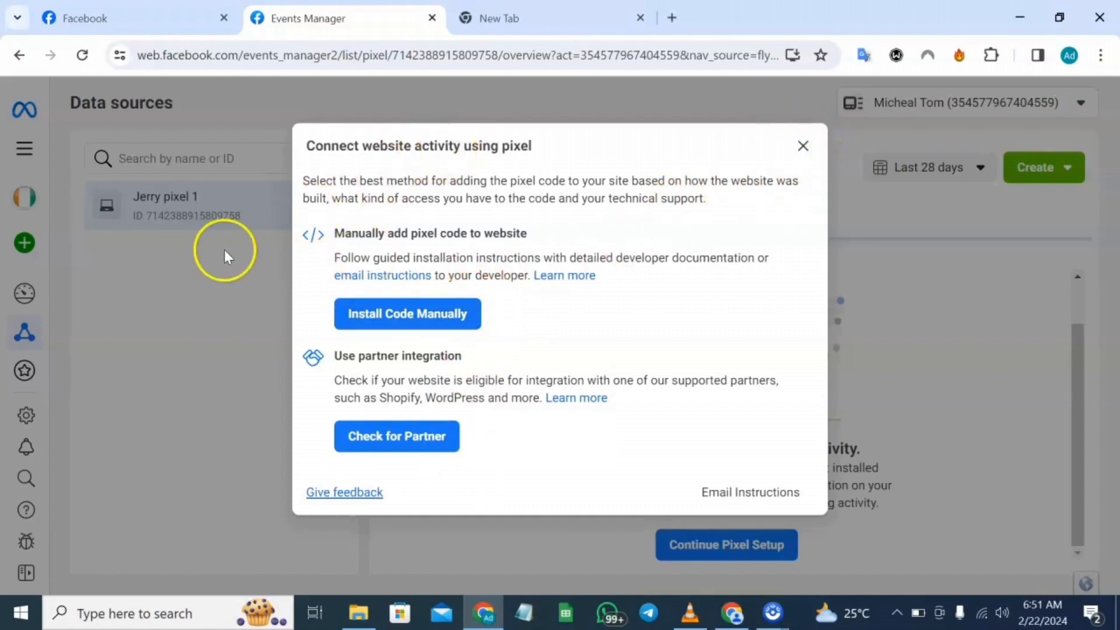
pyautogui.click(803, 147)
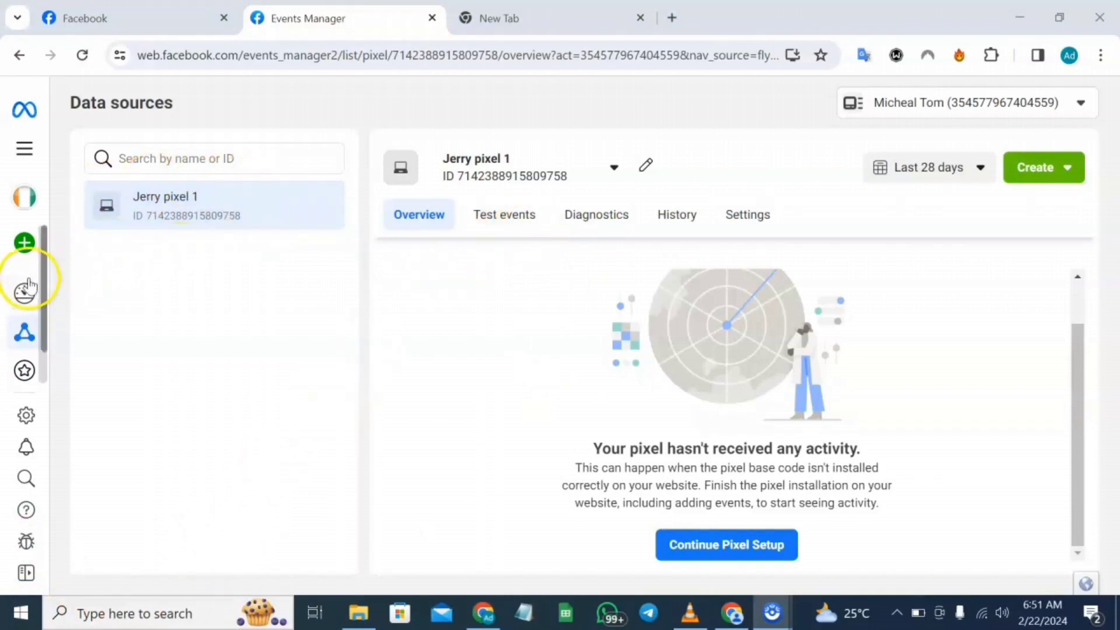
# - Bring up the pixel setup again, examine the option to install the code manually, and dismiss it
pyautogui.moveTo(63, 243)
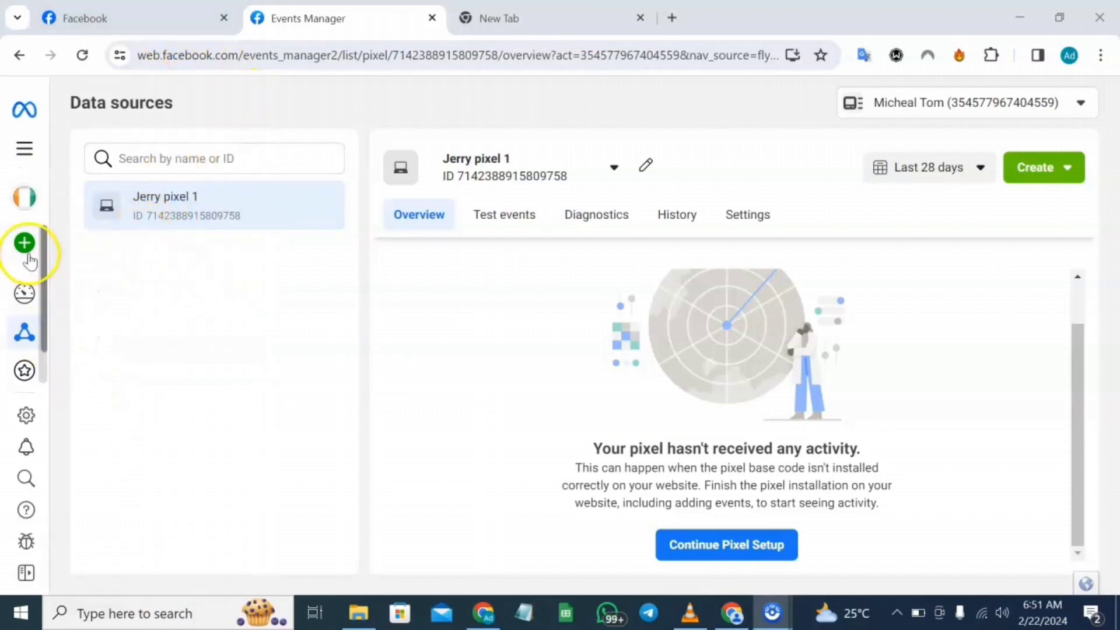
pyautogui.moveTo(29, 248)
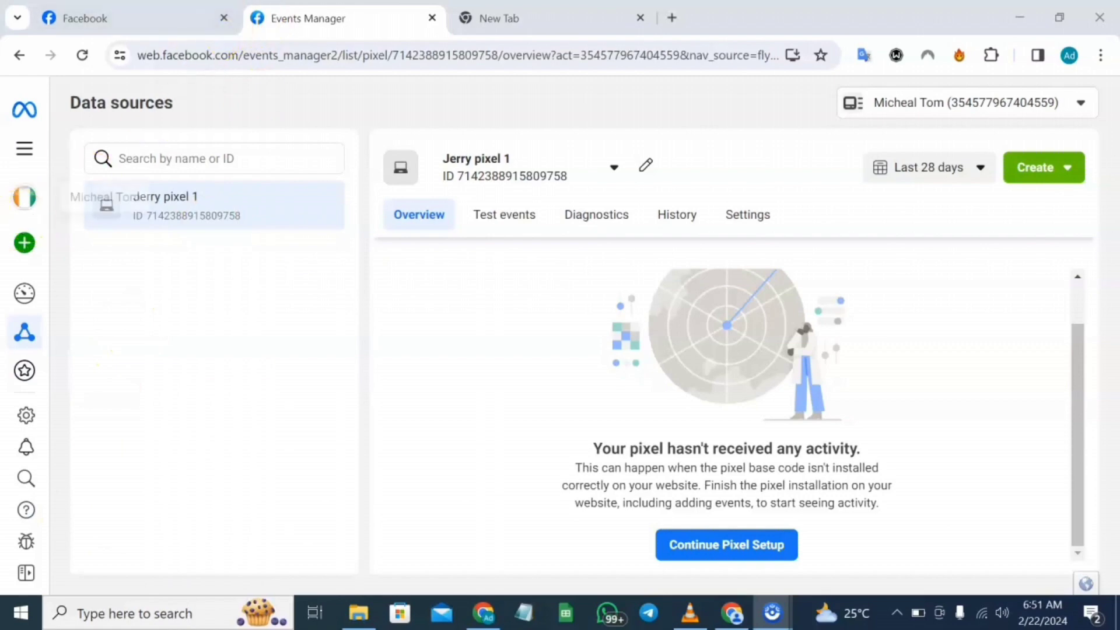
pyautogui.moveTo(20, 298)
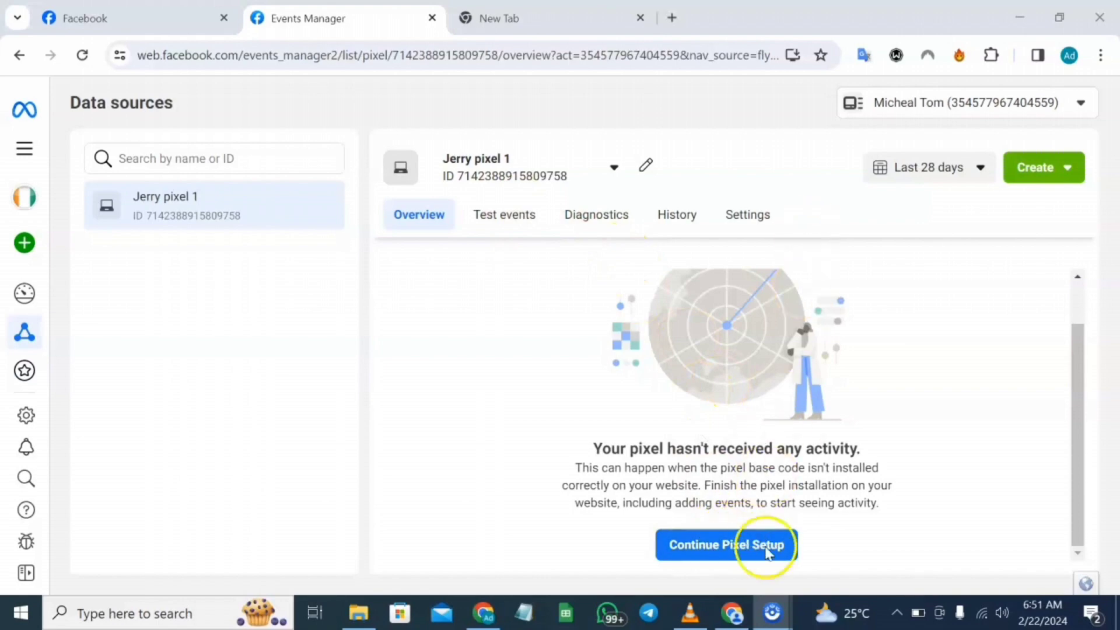
pyautogui.click(744, 548)
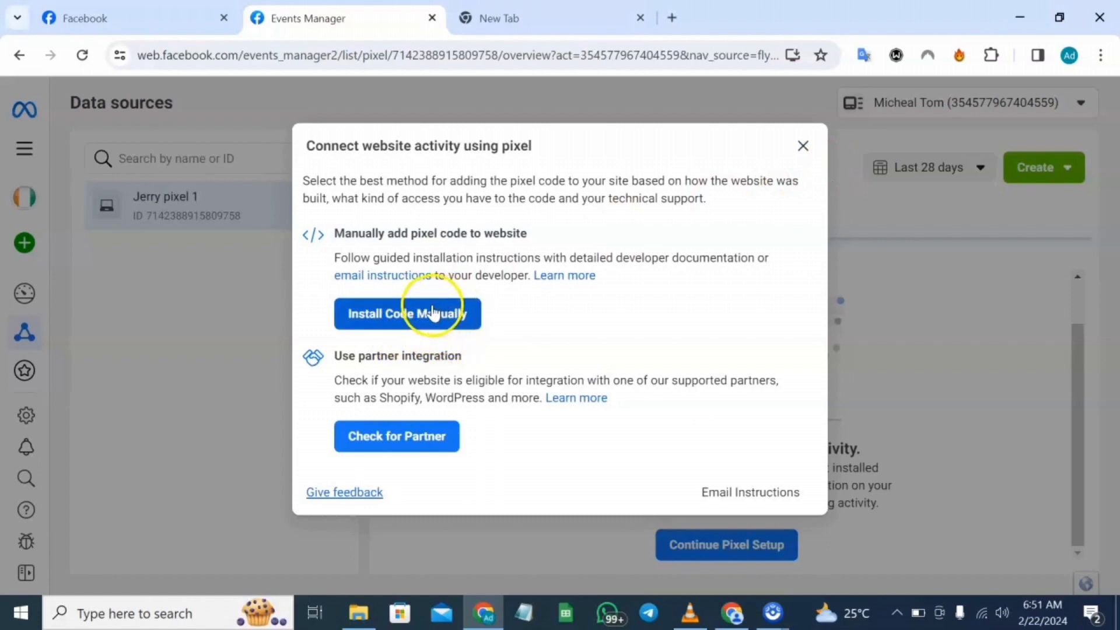
pyautogui.click(803, 146)
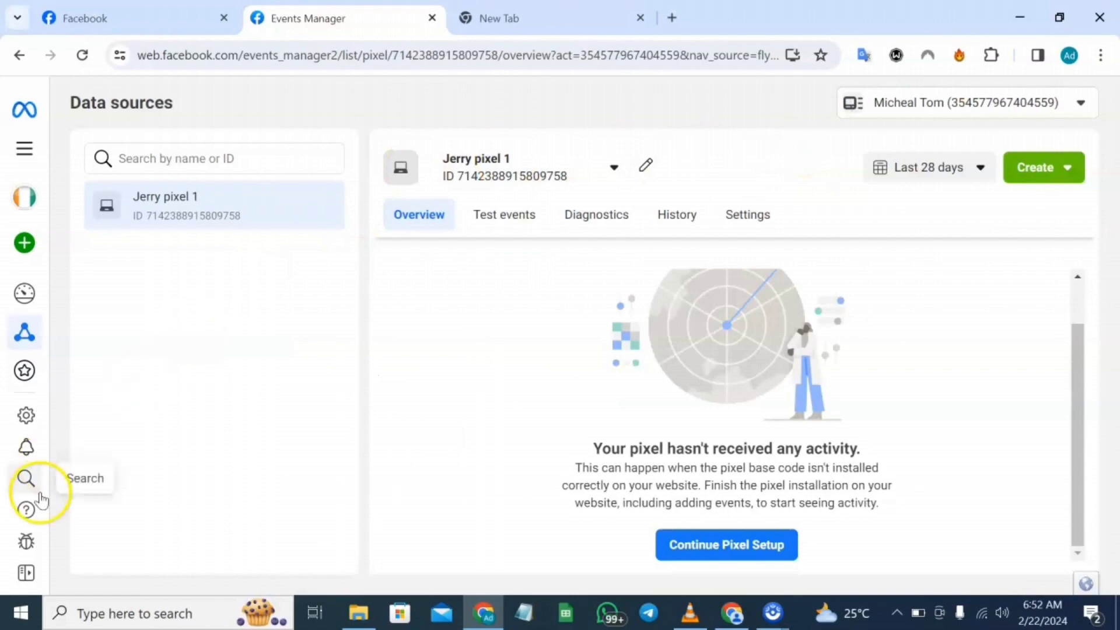
# - Look through the full list of Meta business tools, including the Advertise and Analyse and report sections, and close it
pyautogui.click(22, 150)
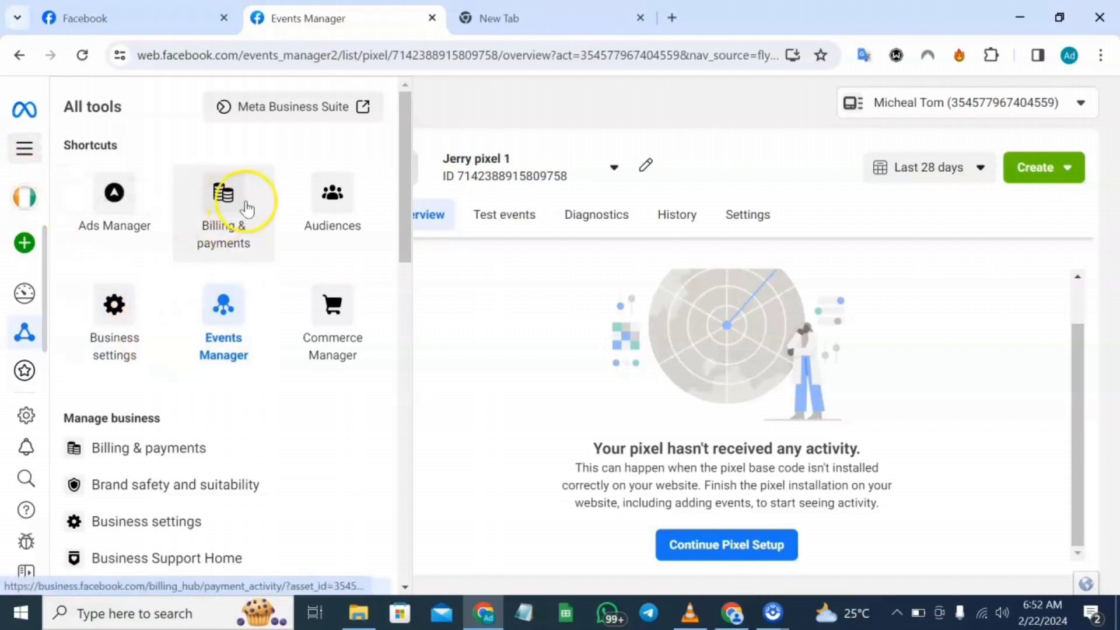
pyautogui.scroll(-12, 250, 275)
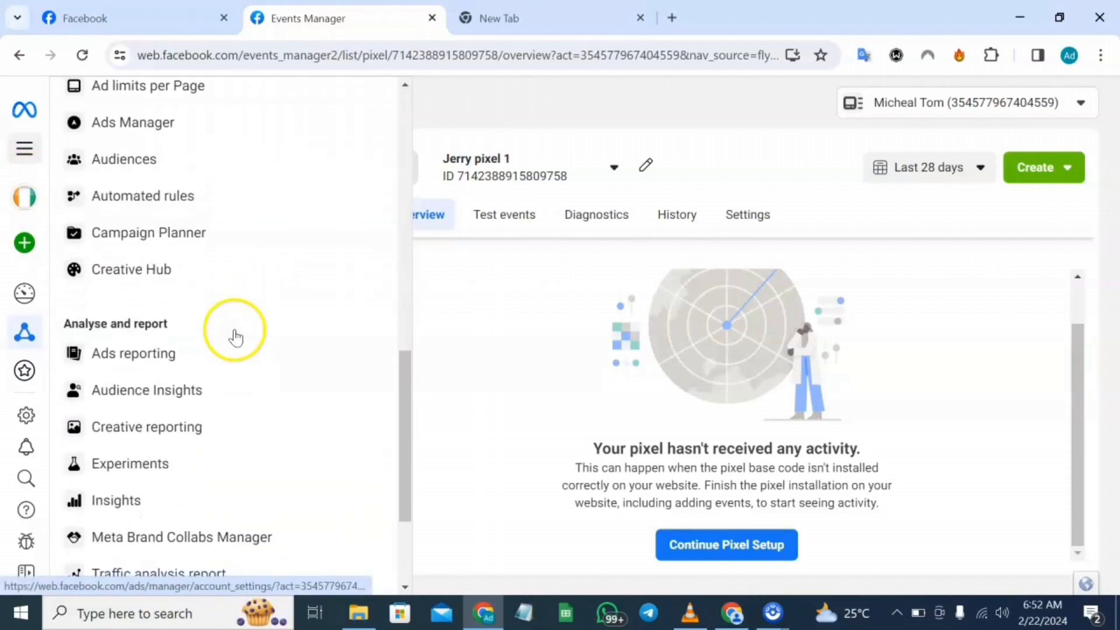
pyautogui.scroll(-3, 237, 393)
pyautogui.scroll(6, 238, 394)
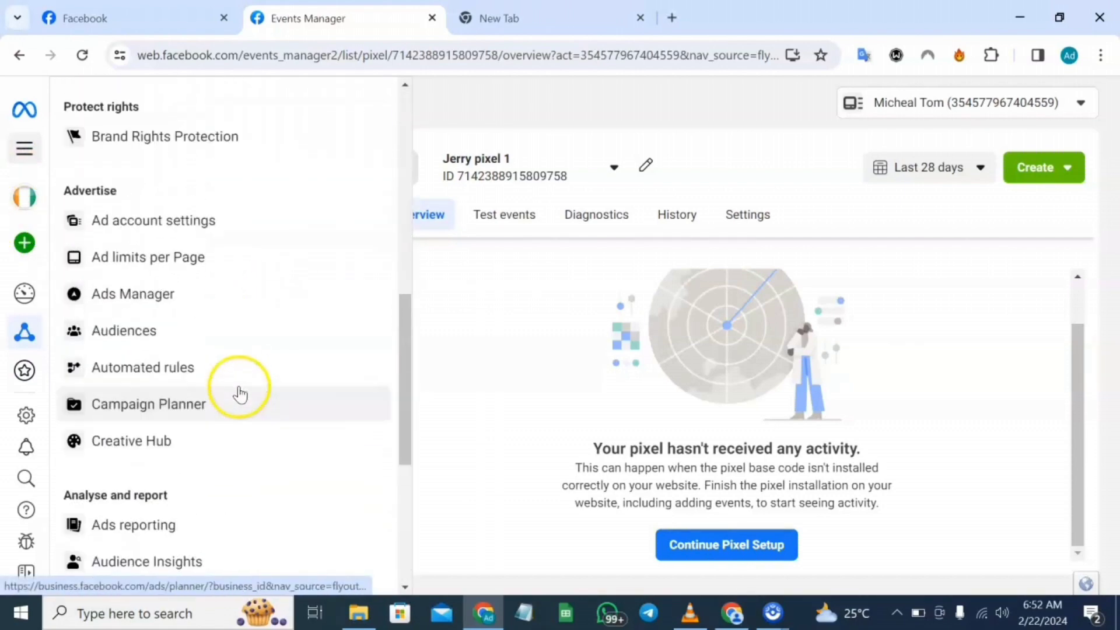
pyautogui.scroll(8, 249, 275)
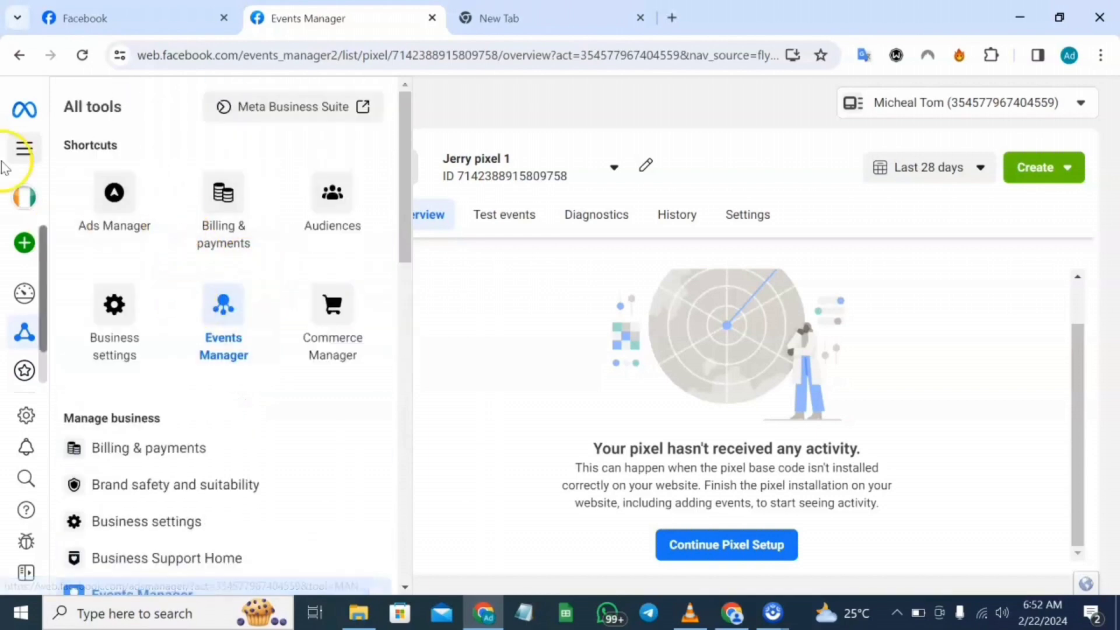
pyautogui.click(24, 150)
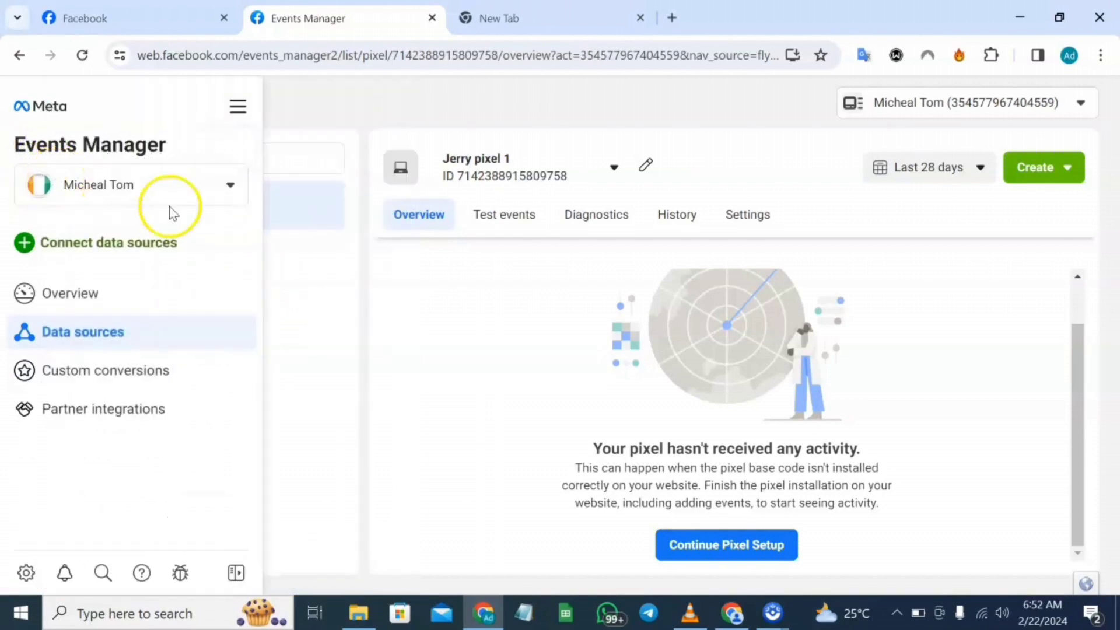